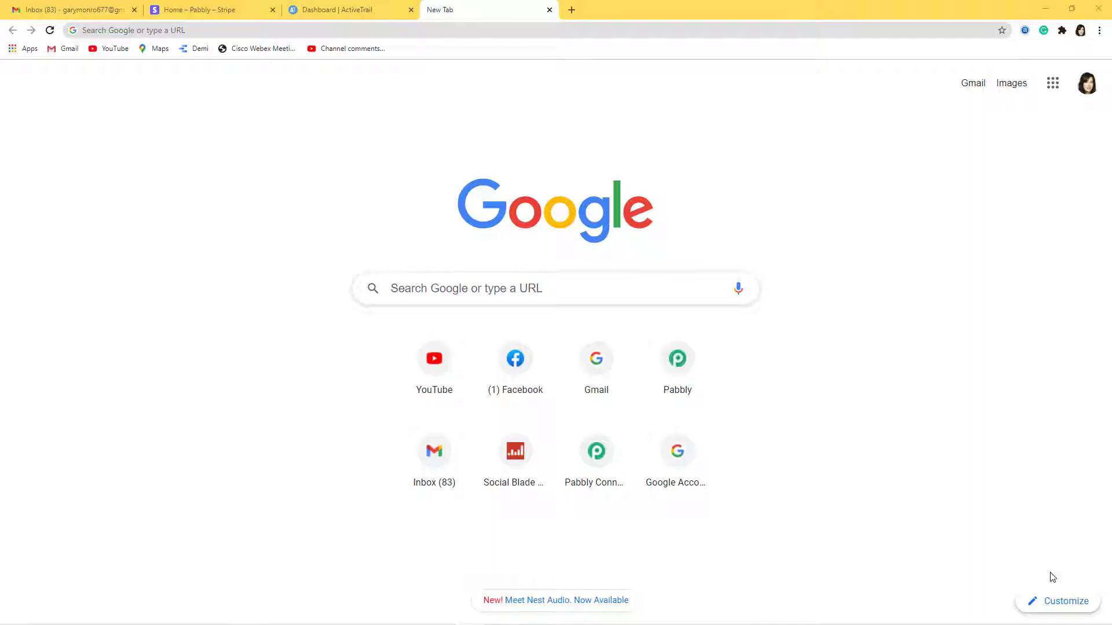
# Visit pabbly.com and go to the Connect product page
pyautogui.click(242, 33)
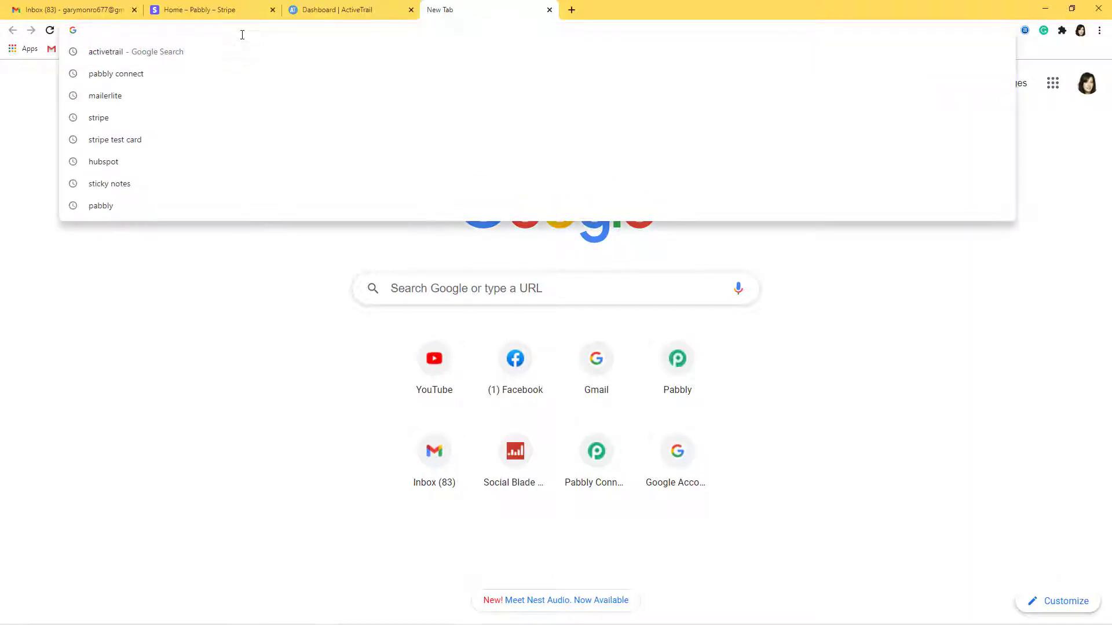
pyautogui.write('pabbly.com')
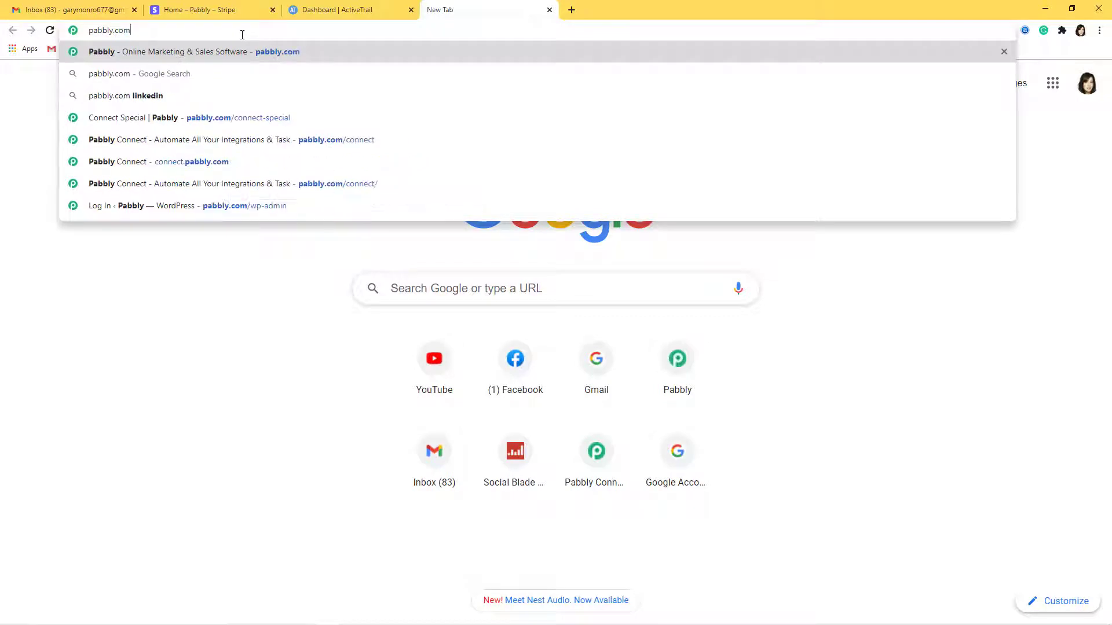
pyautogui.press('Return')
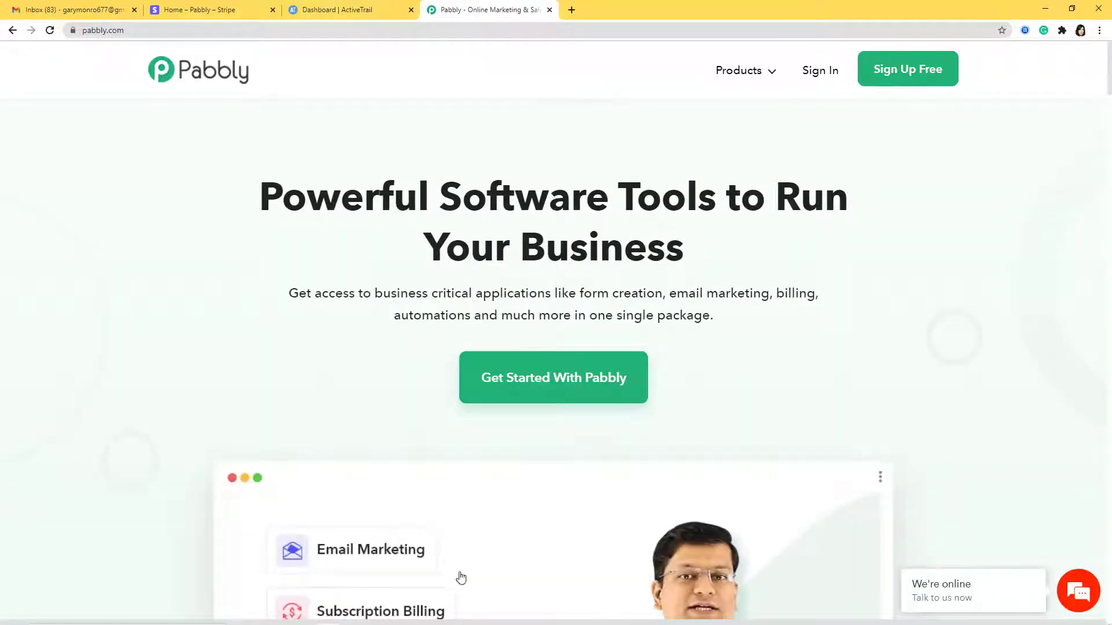
pyautogui.moveTo(721, 82)
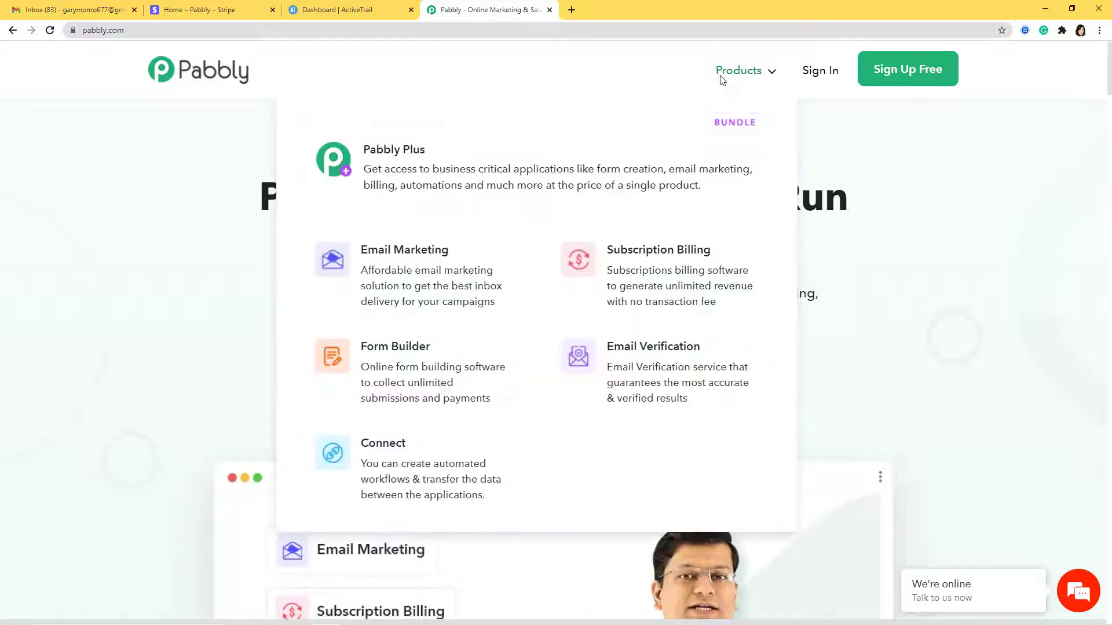
pyautogui.click(427, 463)
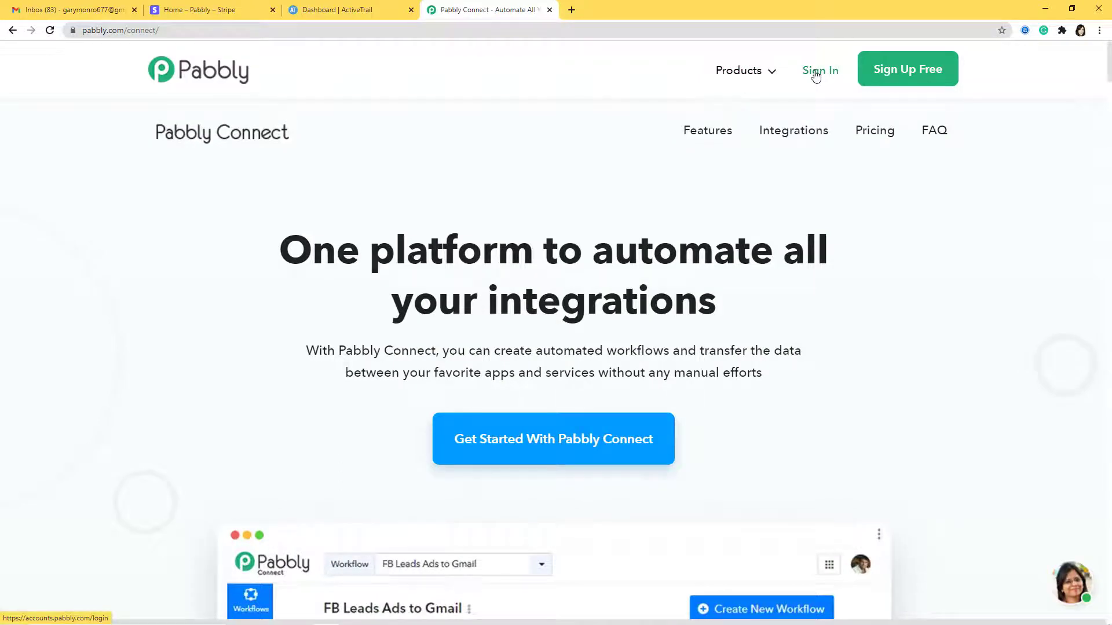
# Sign in to the Pabbly account and launch Pabbly Connect
pyautogui.click(816, 76)
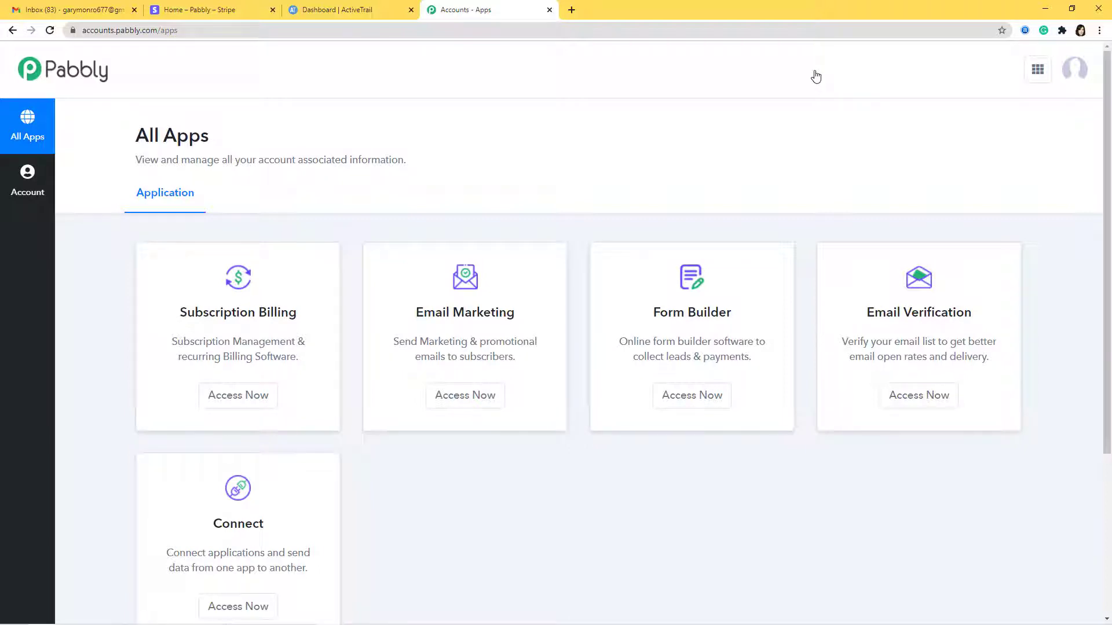
pyautogui.scroll(-2, 738, 203)
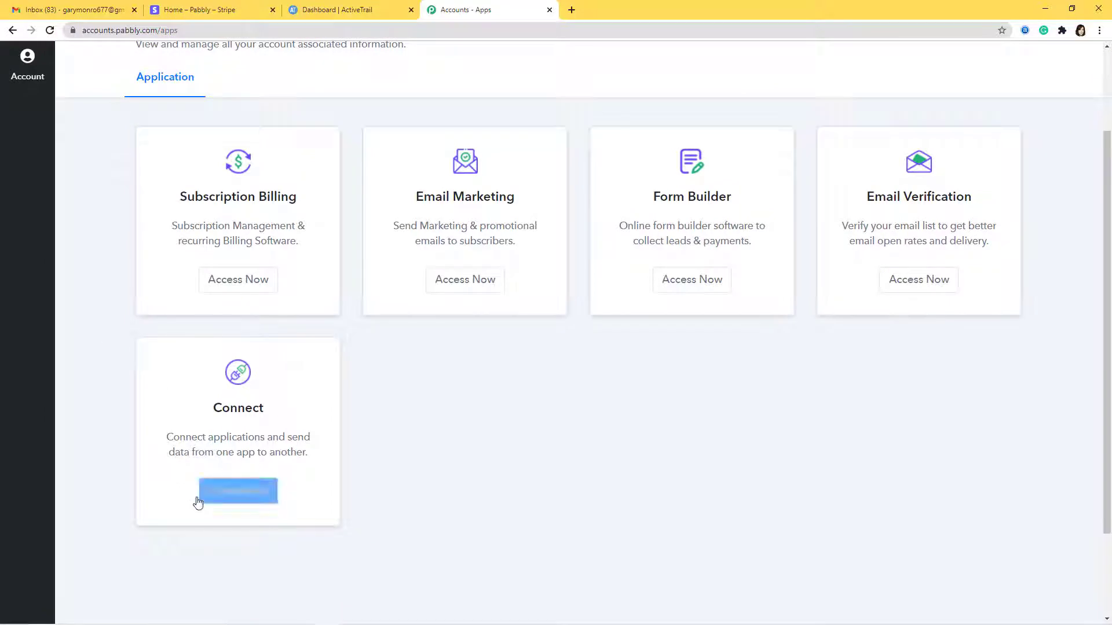
pyautogui.click(254, 493)
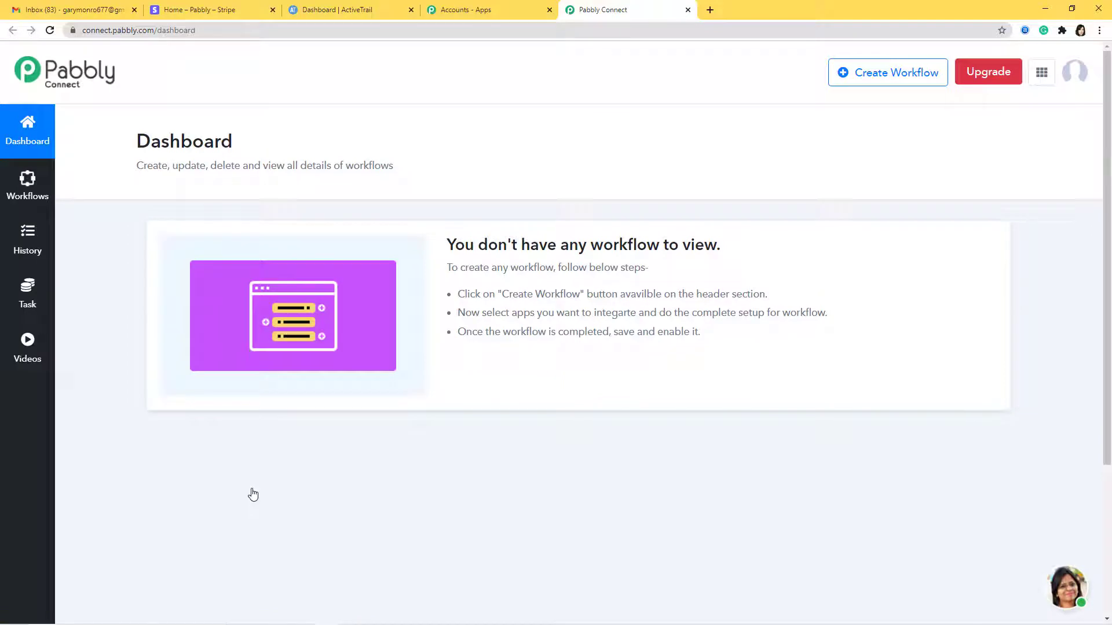
# Create a new workflow named 'Stripe to ActiveTrail'
pyautogui.click(895, 72)
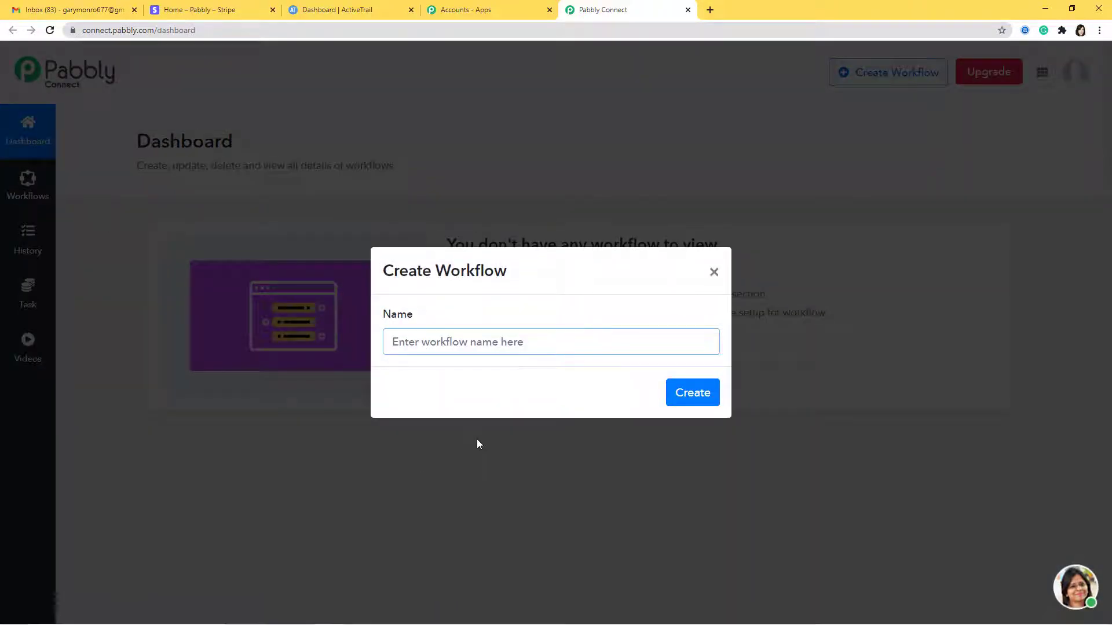
pyautogui.write('Stripe ')
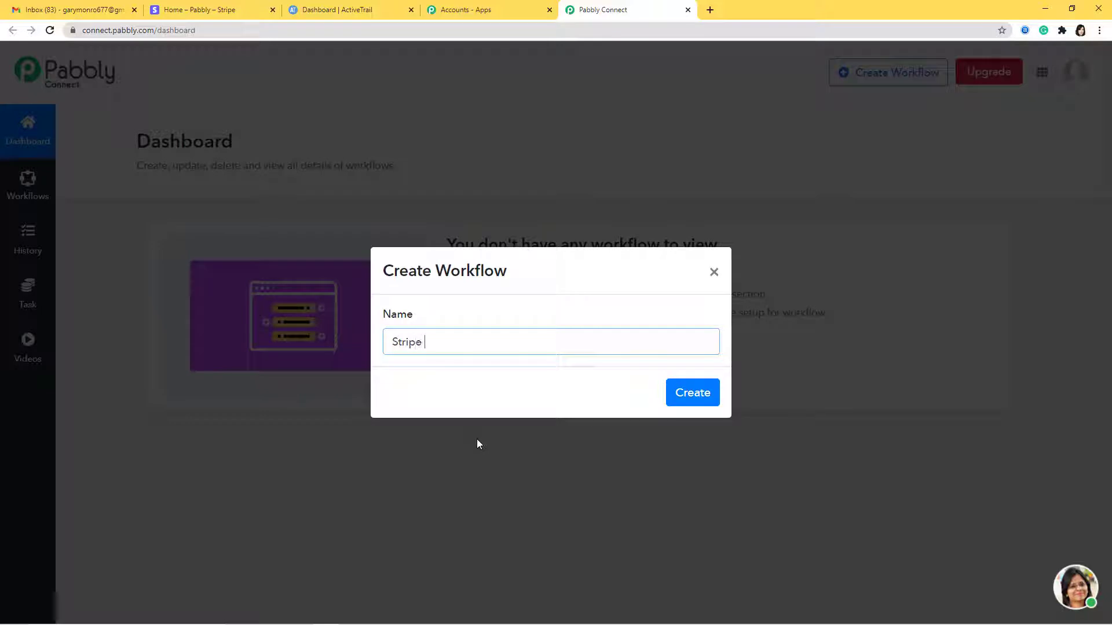
pyautogui.write('to ActiveTrail')
pyautogui.click(678, 396)
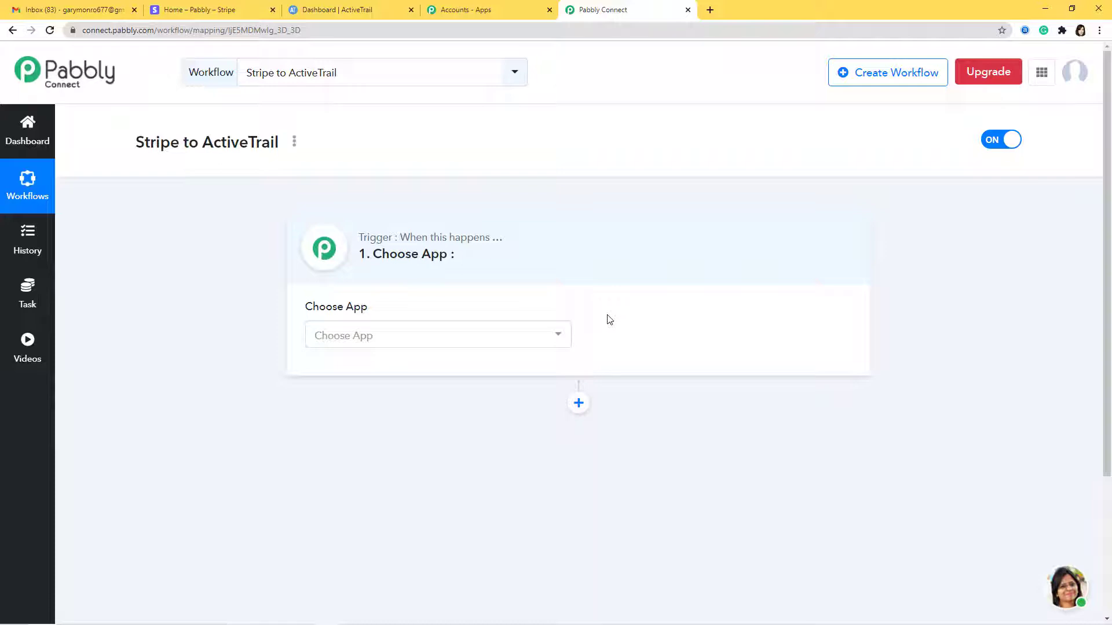
# Set the workflow trigger to the Stripe app with the New Customer method
pyautogui.click(536, 335)
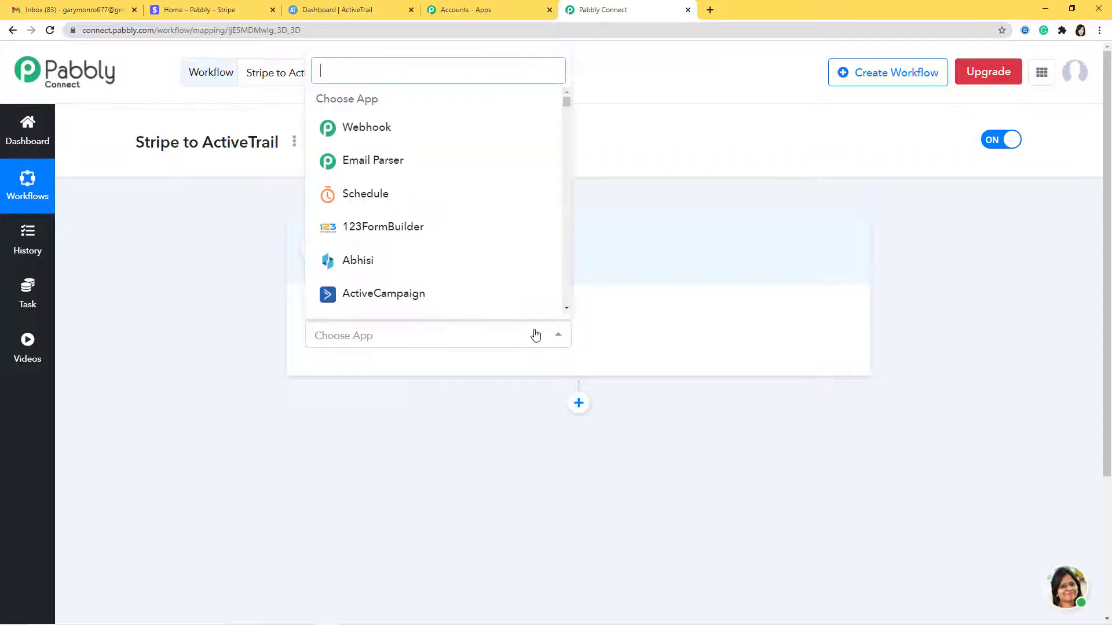
pyautogui.write('str')
pyautogui.click(437, 304)
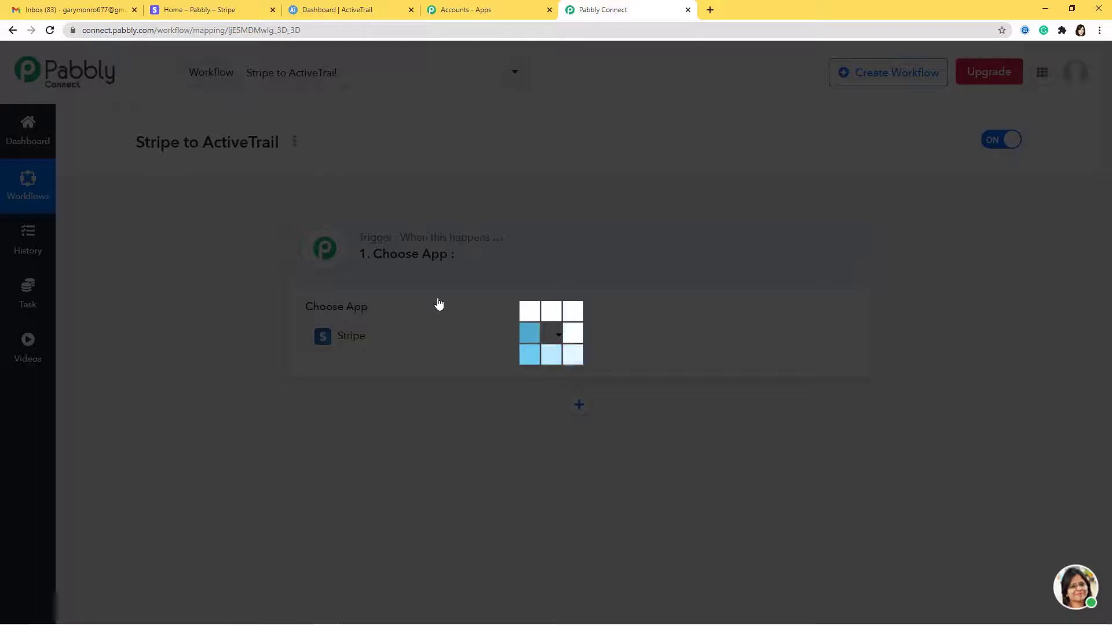
pyautogui.click(624, 337)
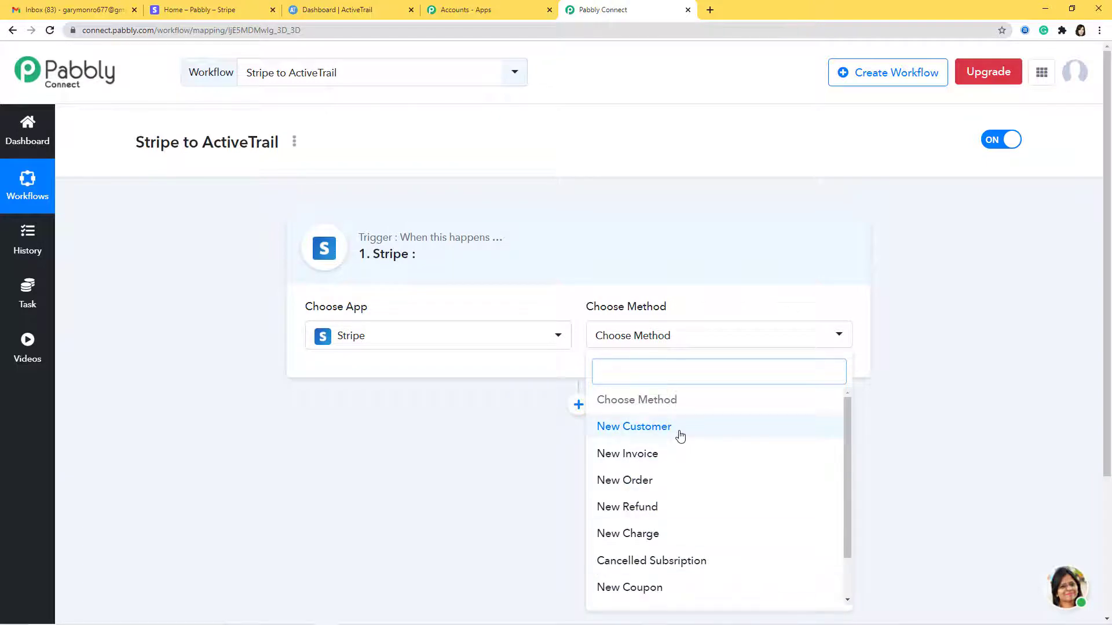
pyautogui.click(681, 436)
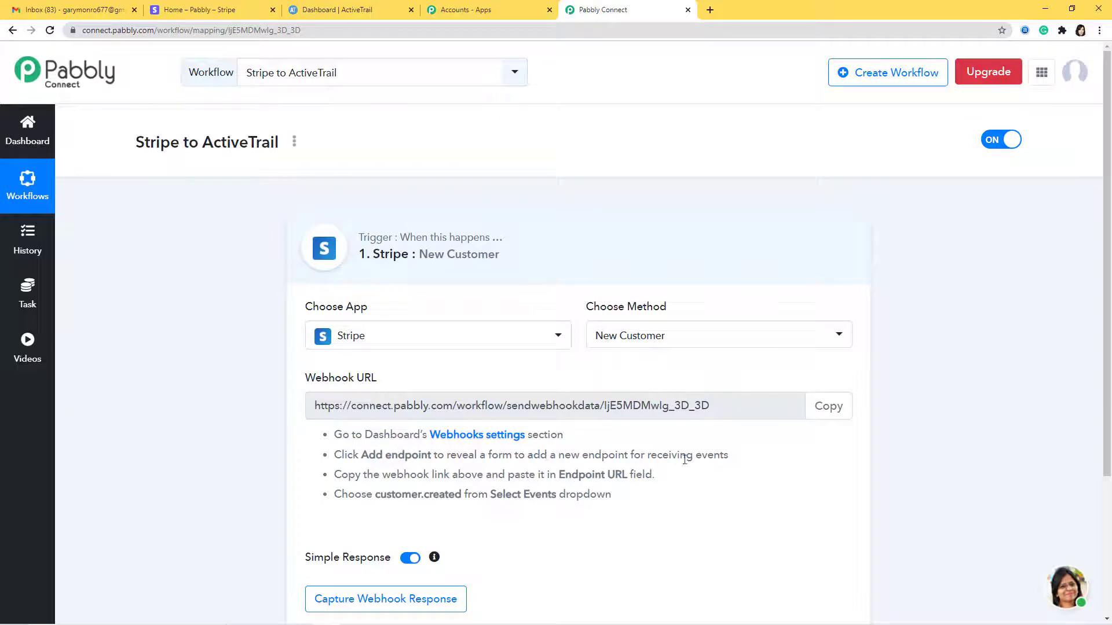
# Copy the Pabbly webhook URL and open Stripe's Developers Webhooks page
pyautogui.click(829, 406)
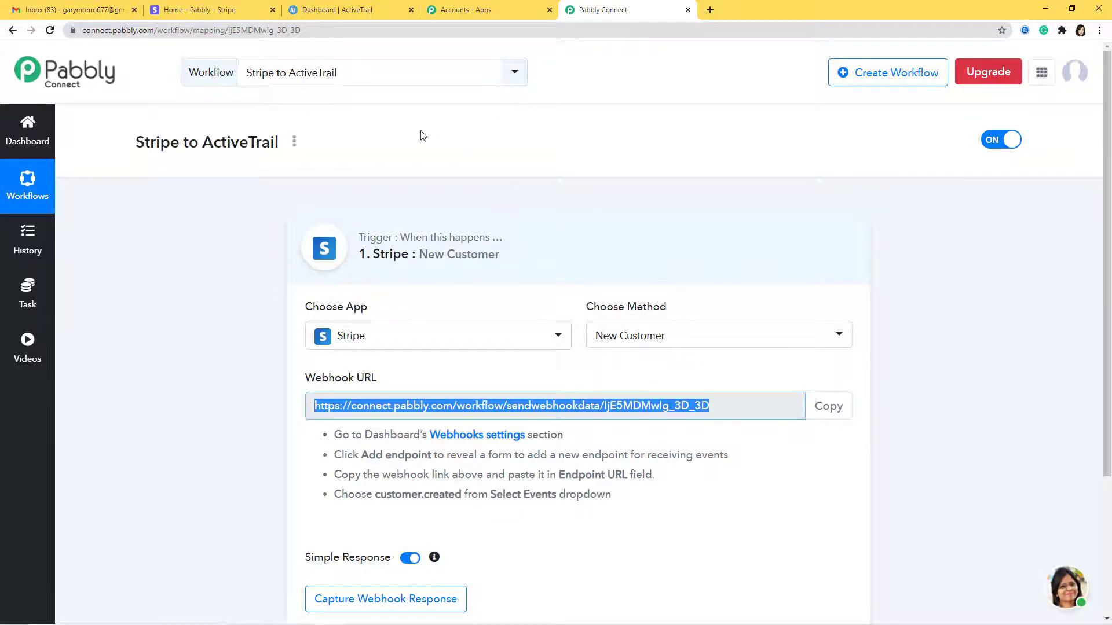
pyautogui.click(215, 11)
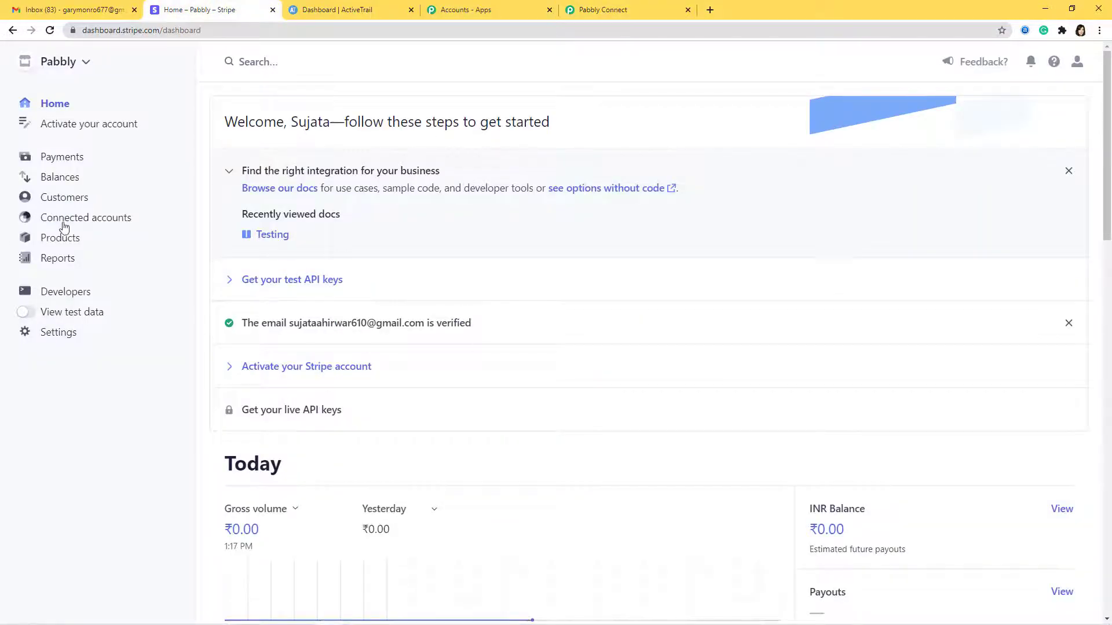
pyautogui.click(72, 293)
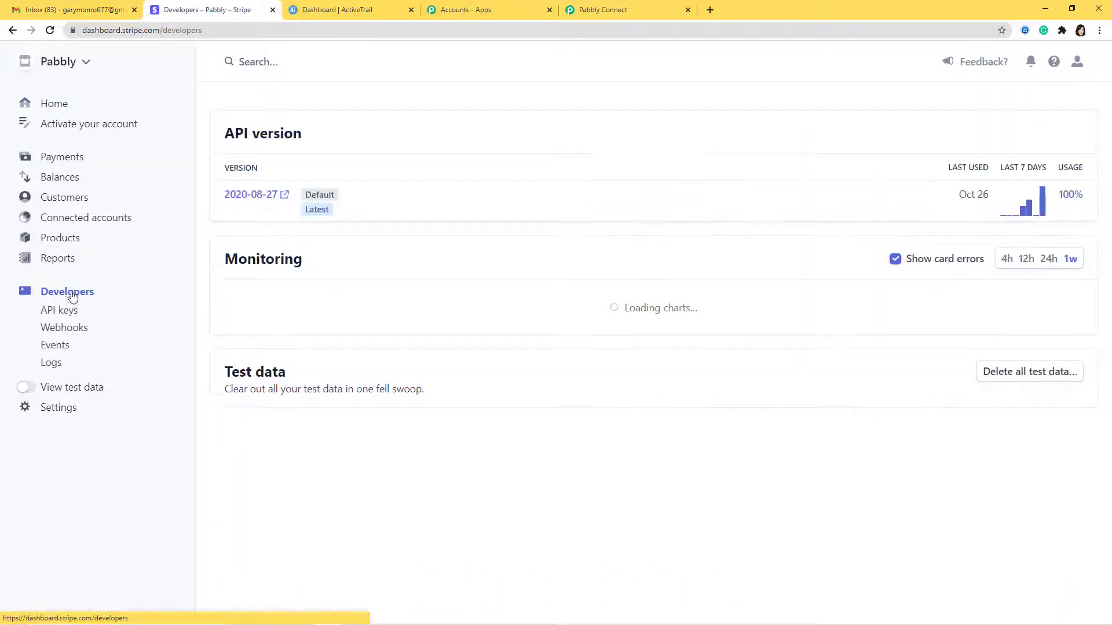
pyautogui.click(60, 328)
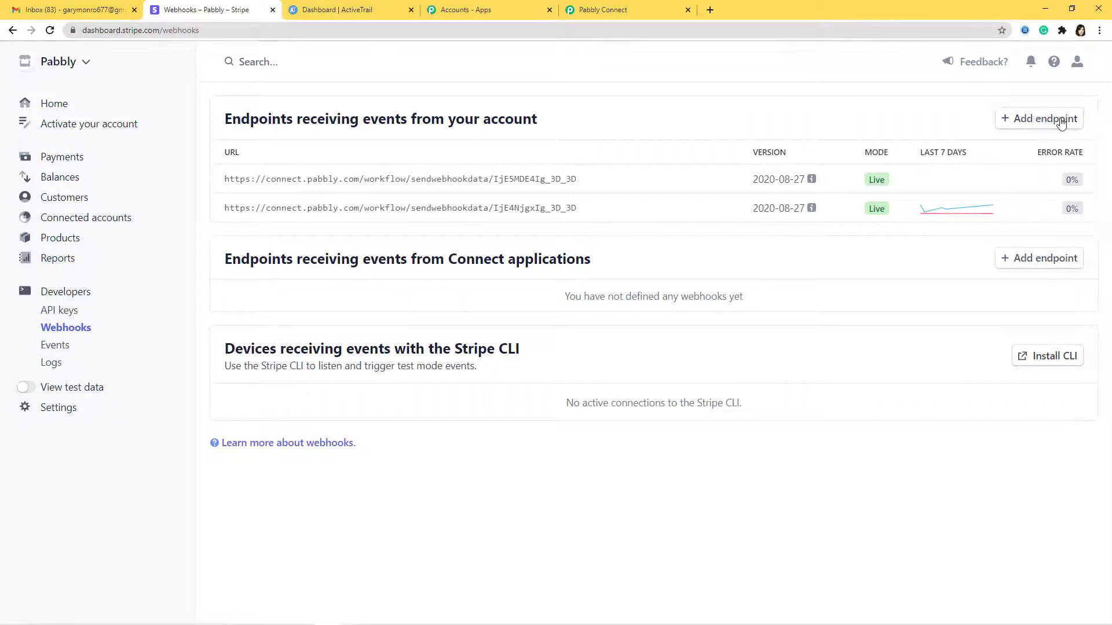
# Add a Stripe webhook endpoint with the pasted Pabbly URL, sending customer.created events
pyautogui.click(1061, 119)
pyautogui.click(512, 146)
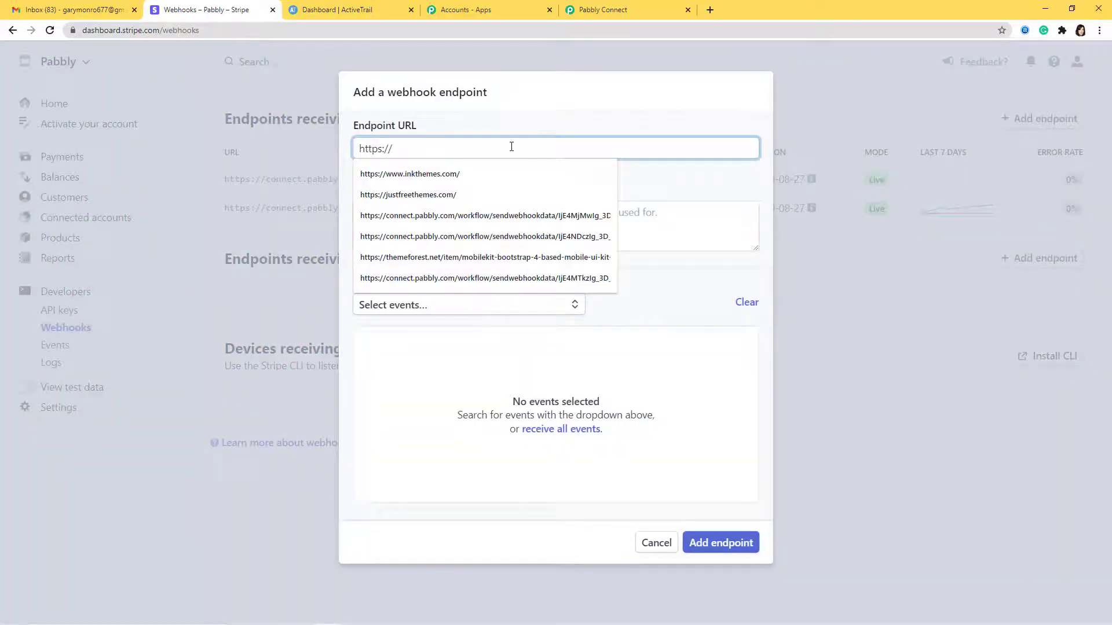
pyautogui.hotkey('ctrl', 'v')
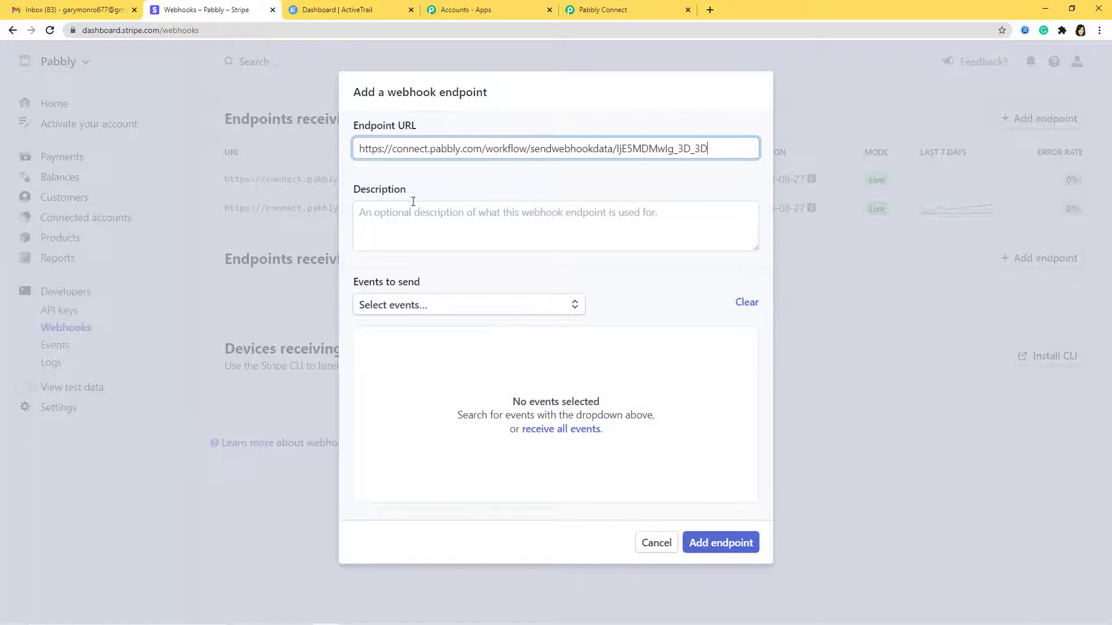
pyautogui.click(548, 314)
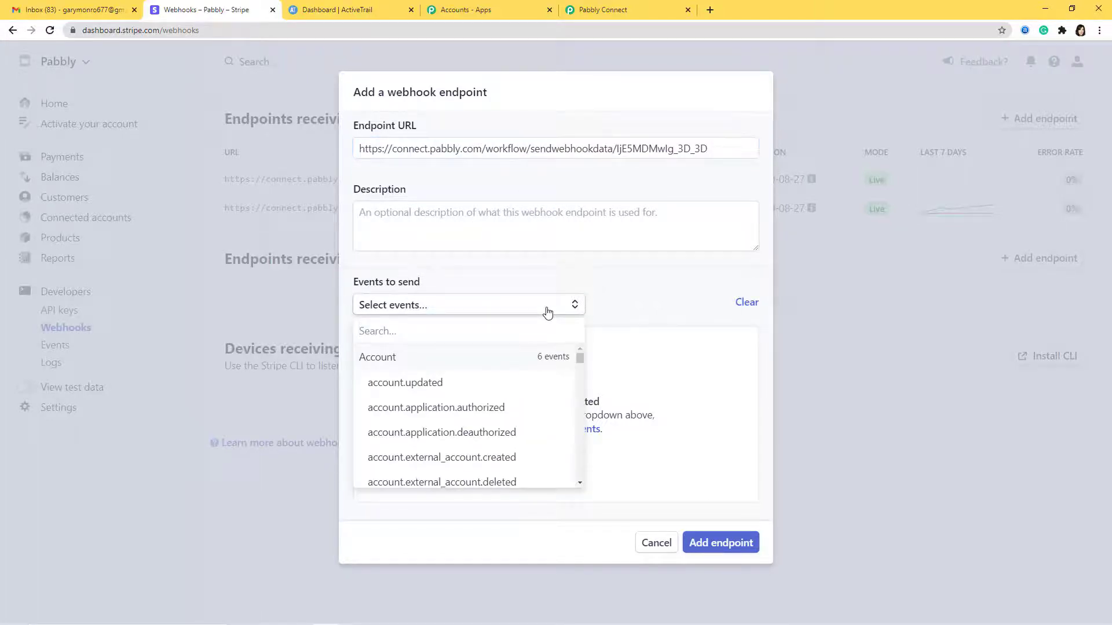
pyautogui.write('cust')
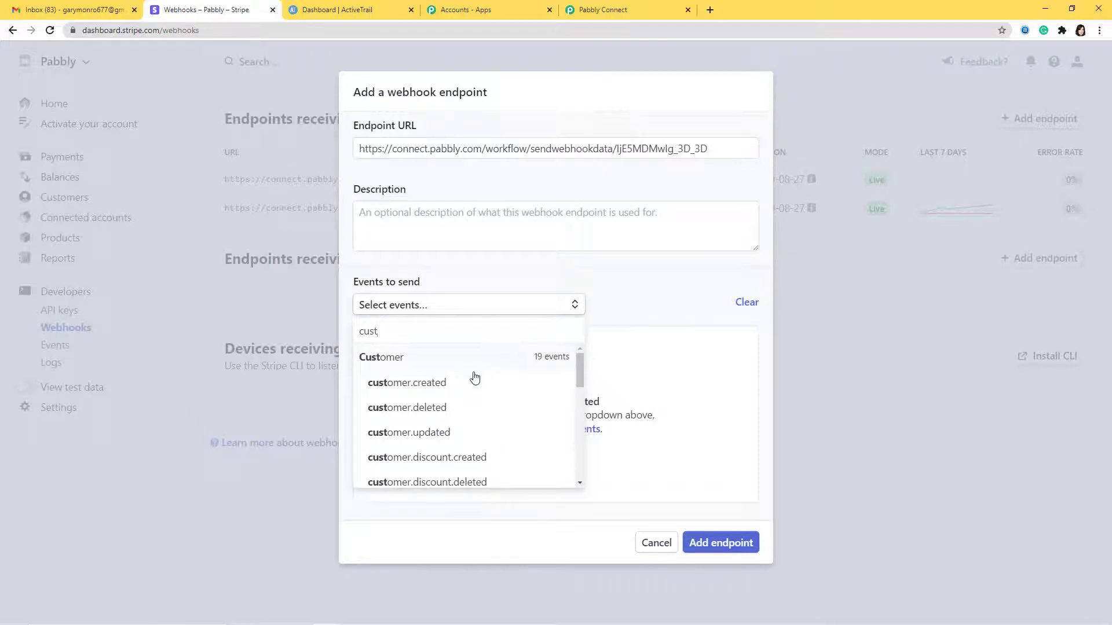
pyautogui.click(474, 378)
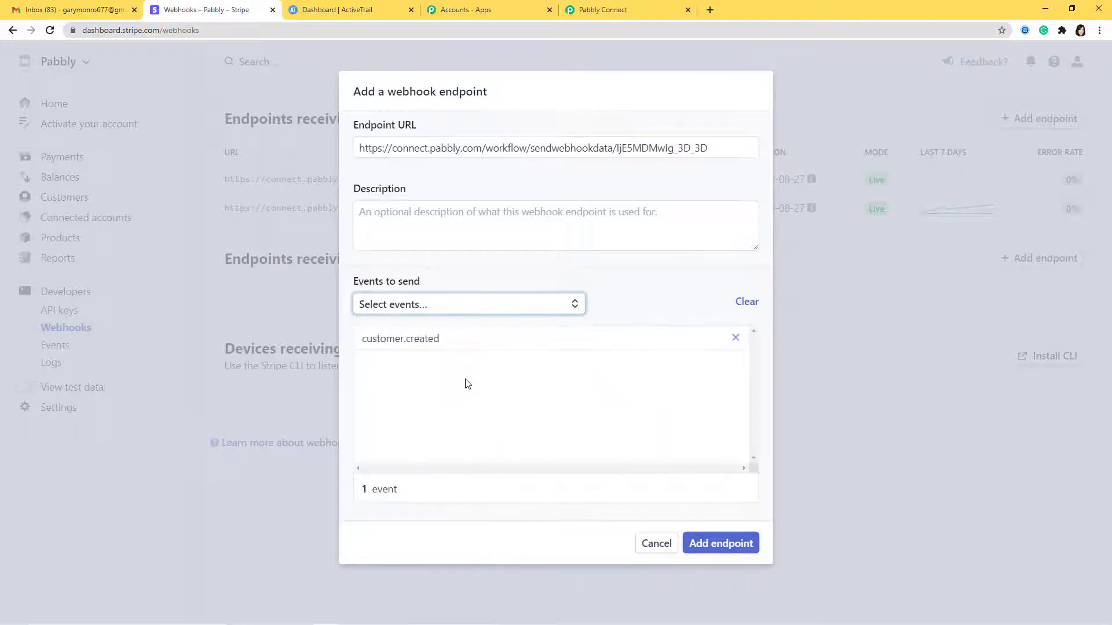
pyautogui.click(722, 544)
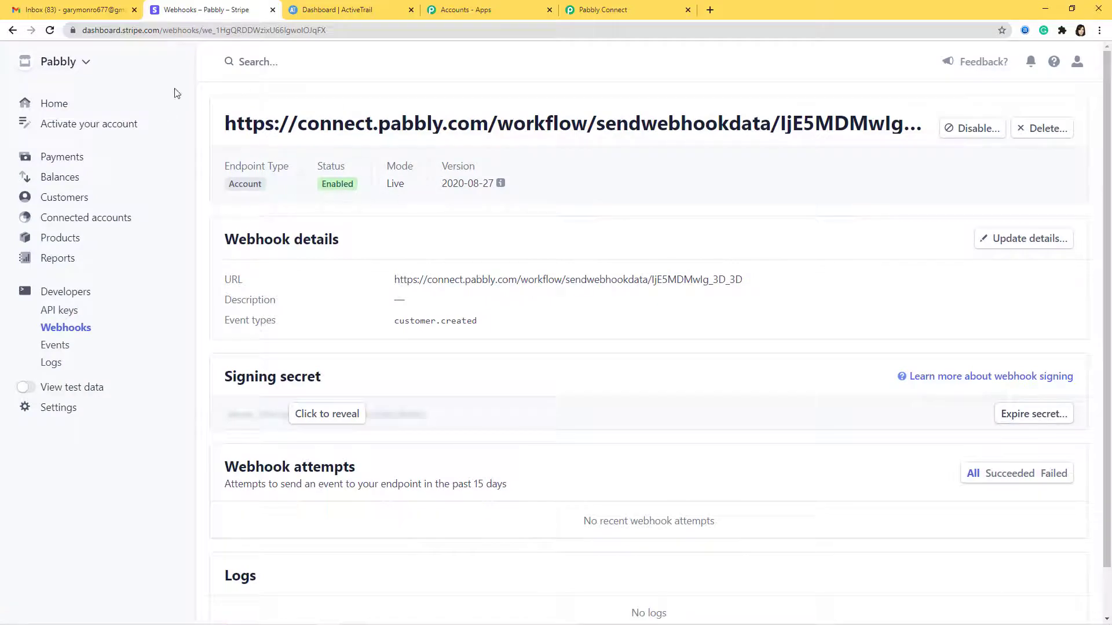
# Start capturing the webhook response in Pabbly, then return to the Stripe webhook page
pyautogui.click(633, 14)
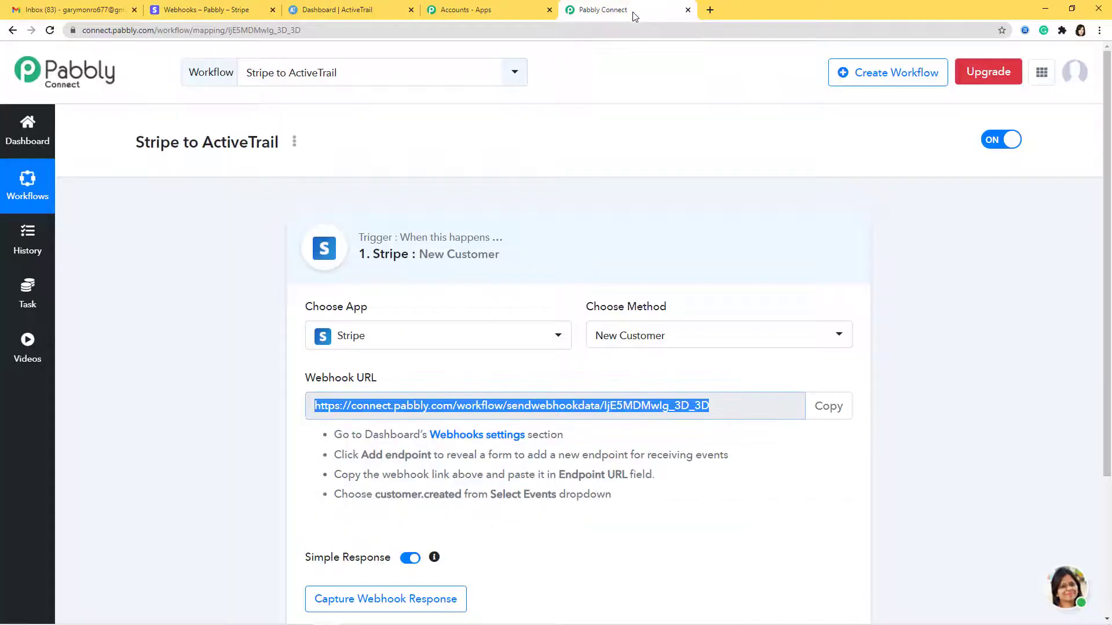
pyautogui.scroll(-3, 655, 275)
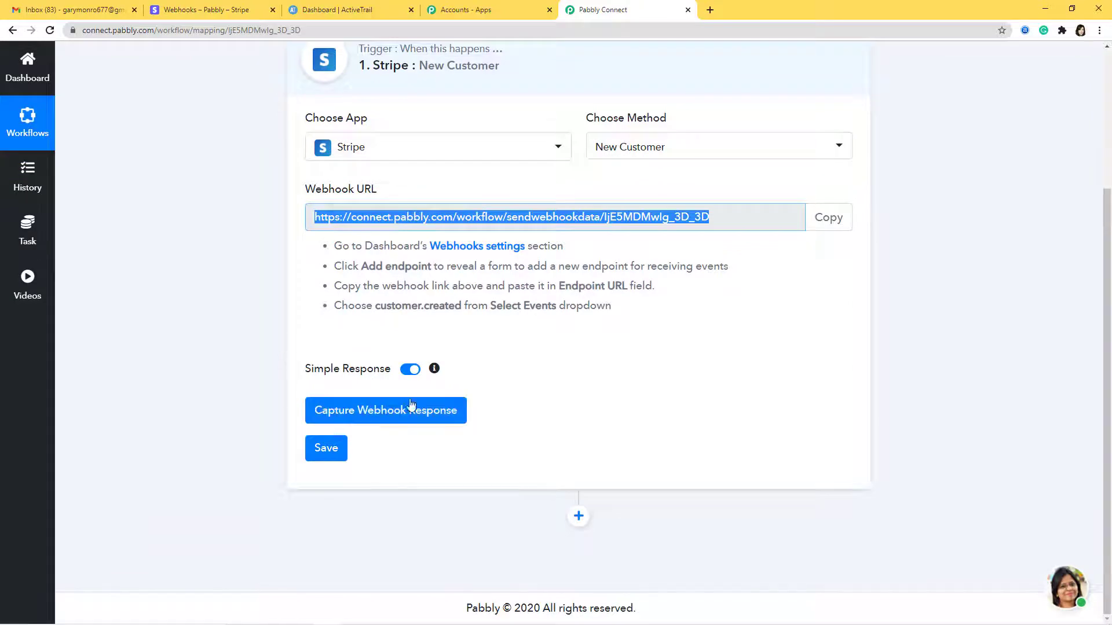
pyautogui.click(402, 418)
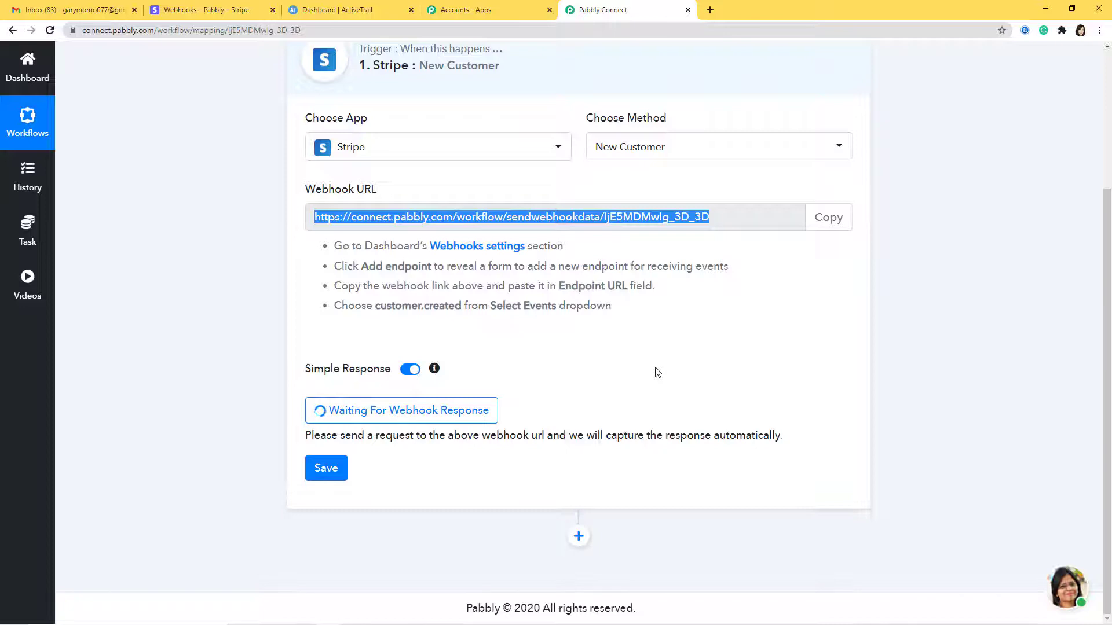
pyautogui.click(165, 10)
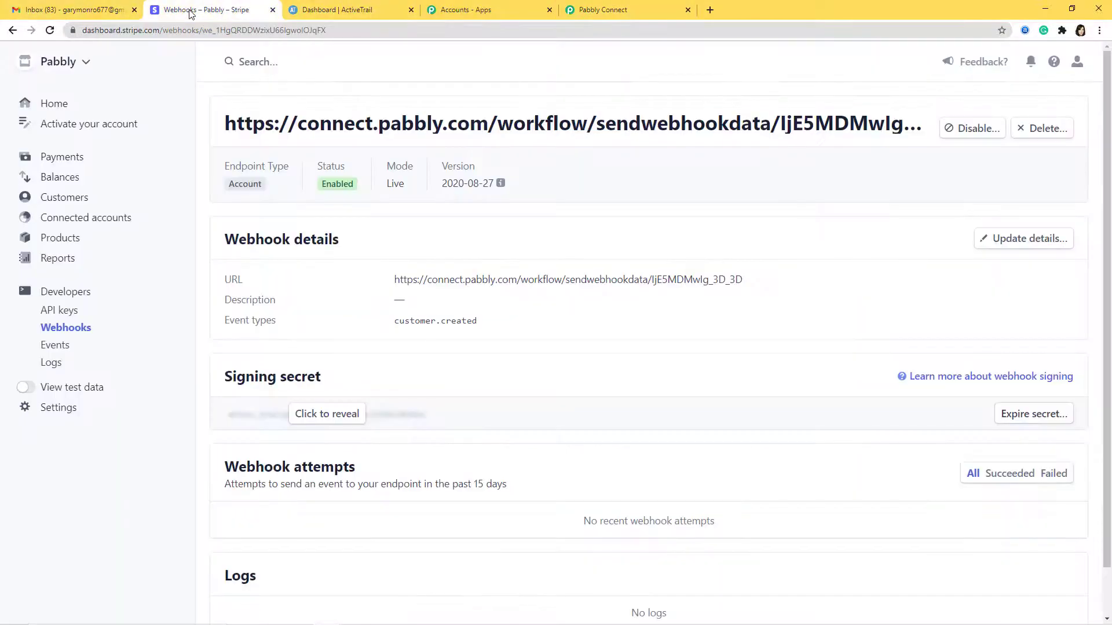
# Add a new Stripe customer with a full name, e-mail address and phone number
pyautogui.click(62, 200)
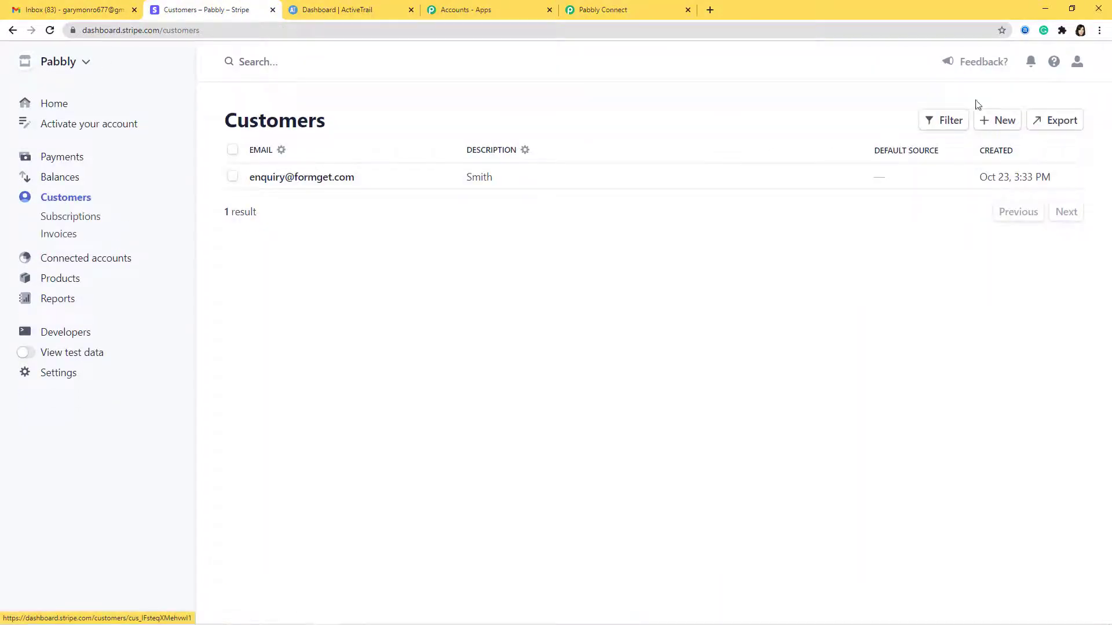
pyautogui.click(1006, 126)
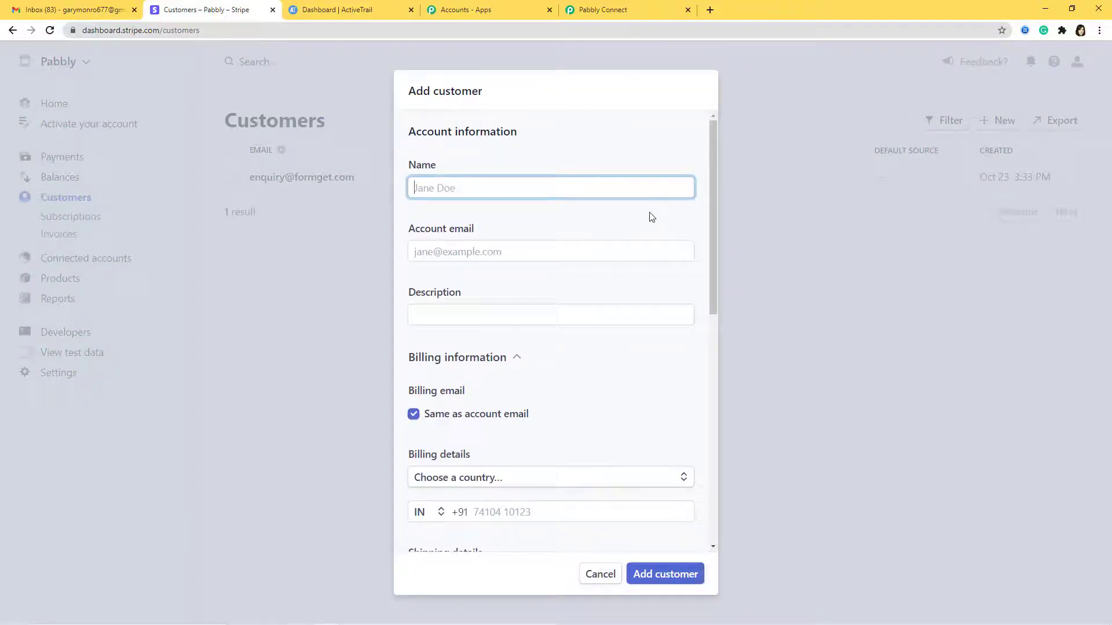
pyautogui.write('Ri')
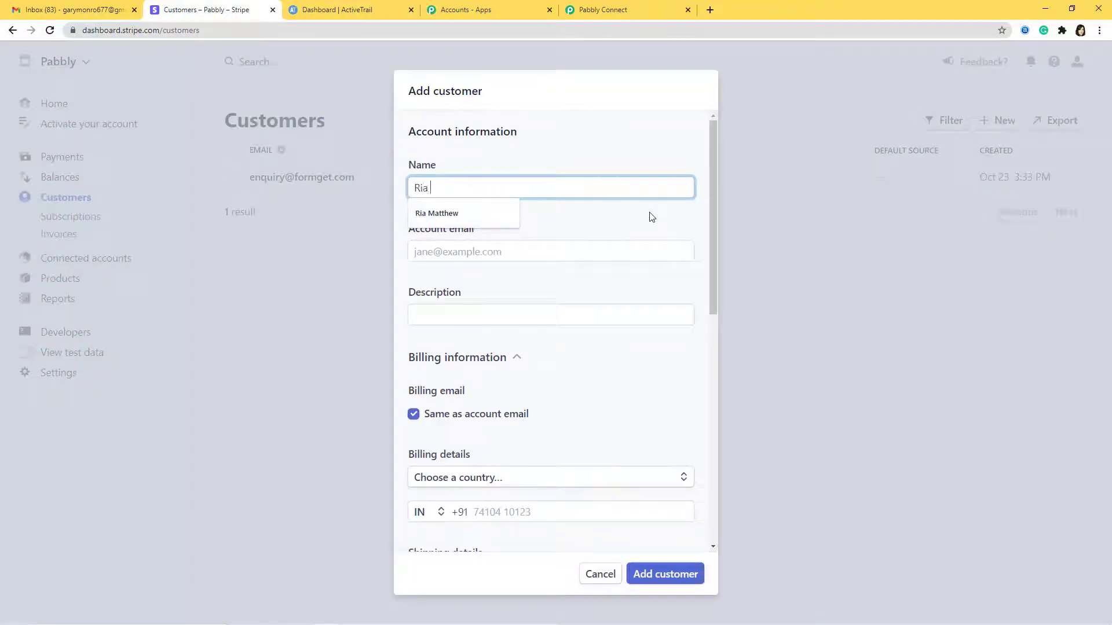
pyautogui.write('a')
pyautogui.click(508, 213)
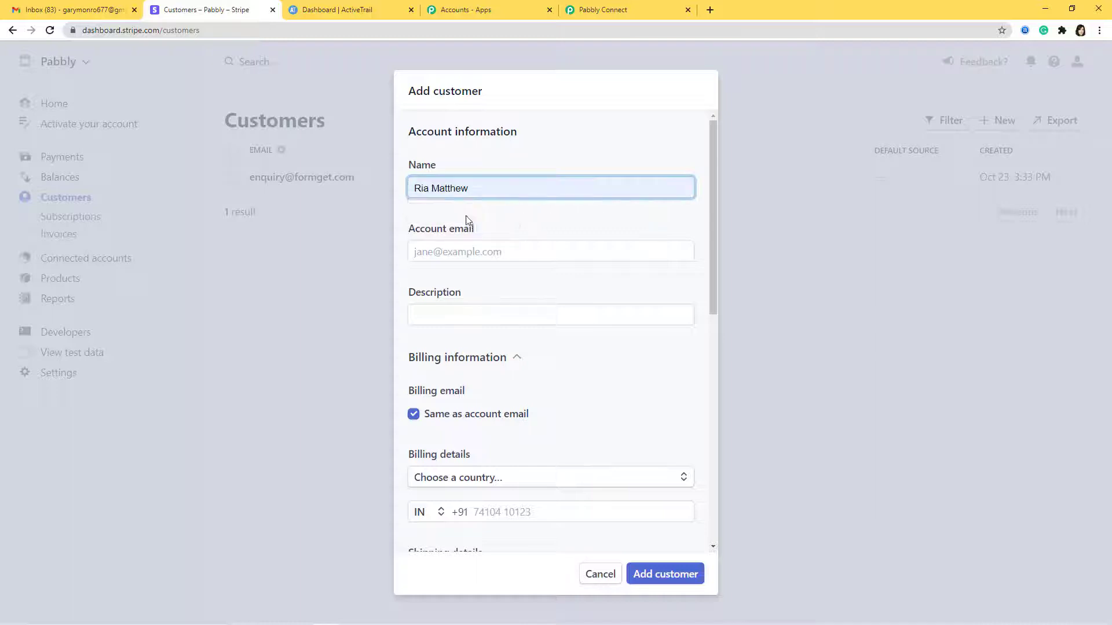
pyautogui.click(472, 253)
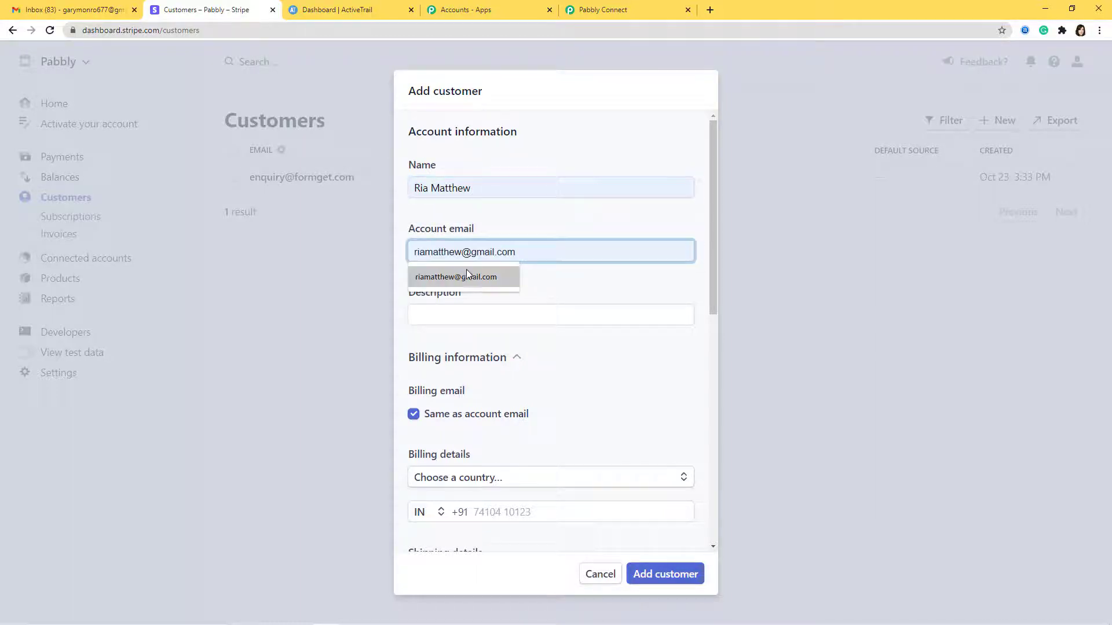
pyautogui.click(467, 272)
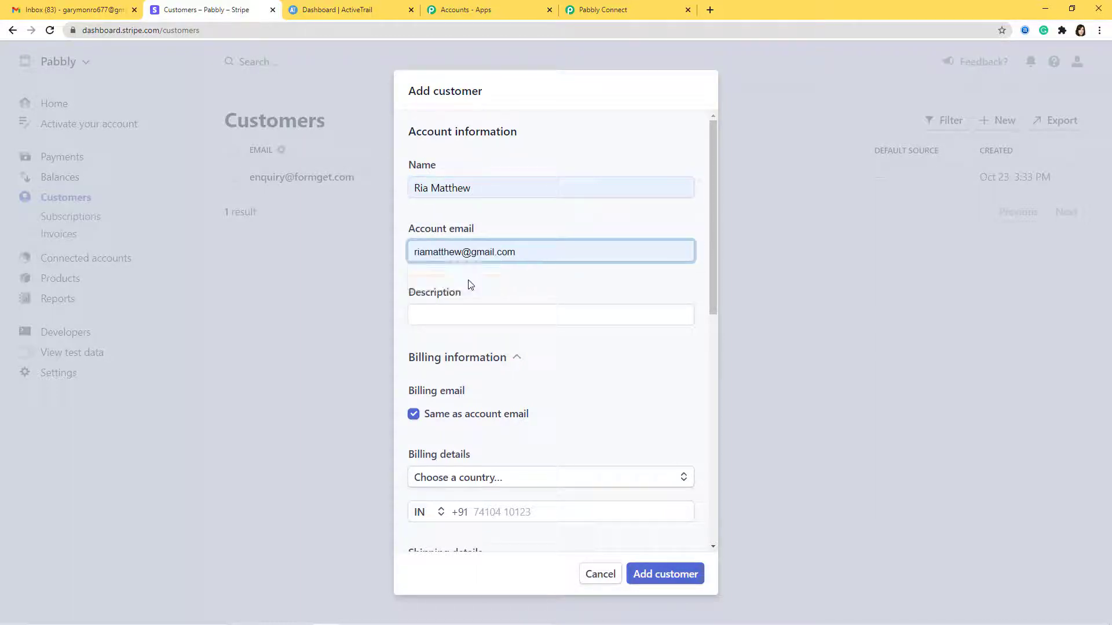
pyautogui.click(512, 512)
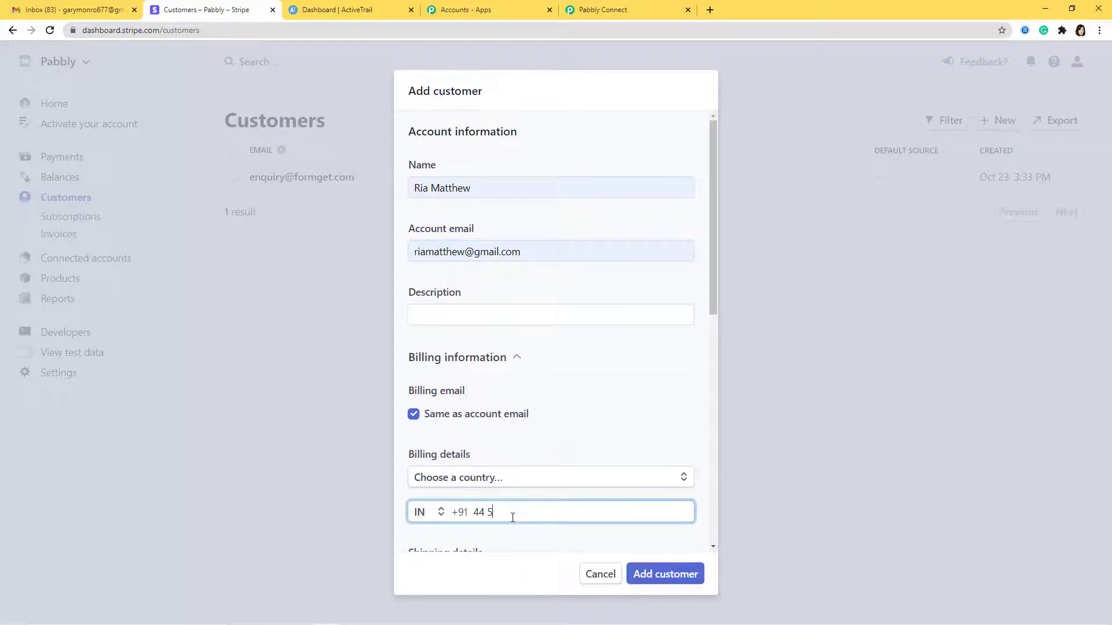
pyautogui.click(660, 576)
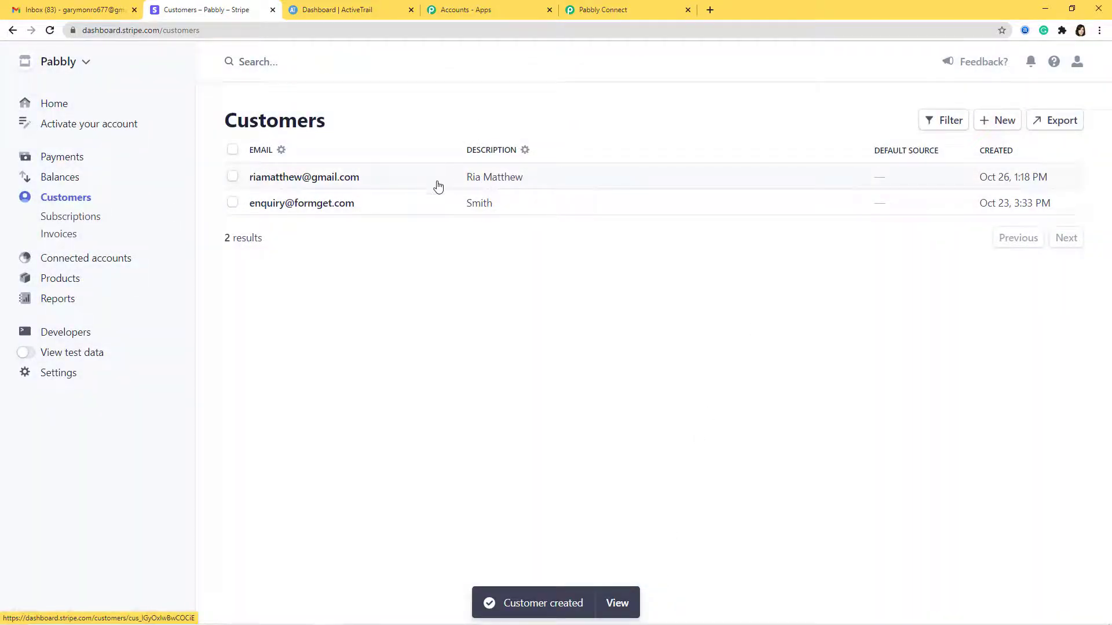
# Review the captured Stripe customer response in Pabbly and save the webhook trigger
pyautogui.click(600, 11)
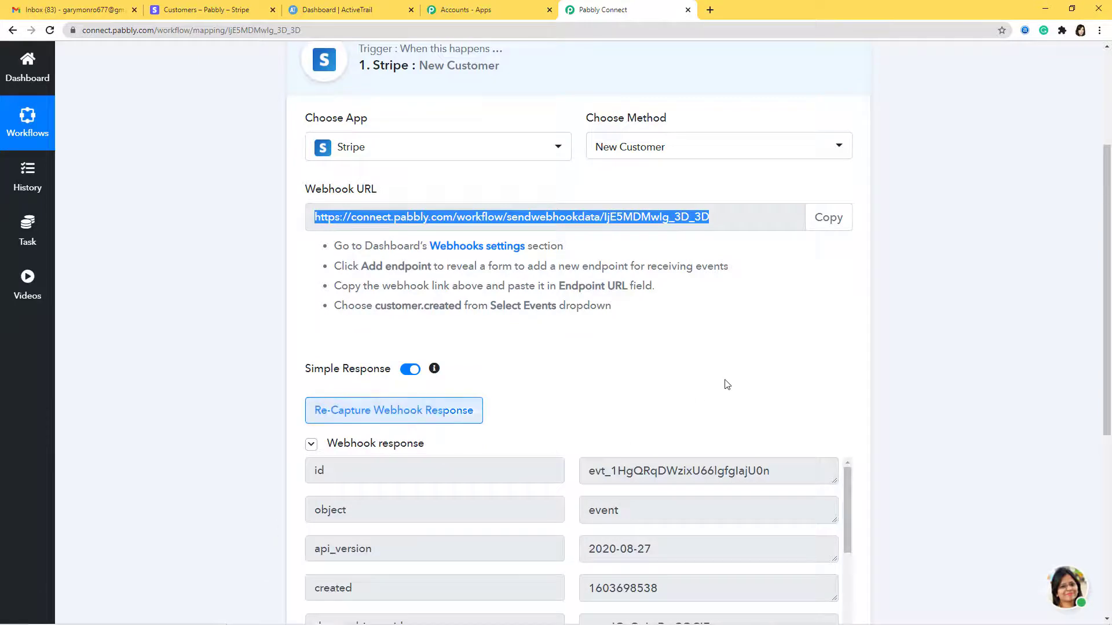
pyautogui.scroll(-5, 724, 382)
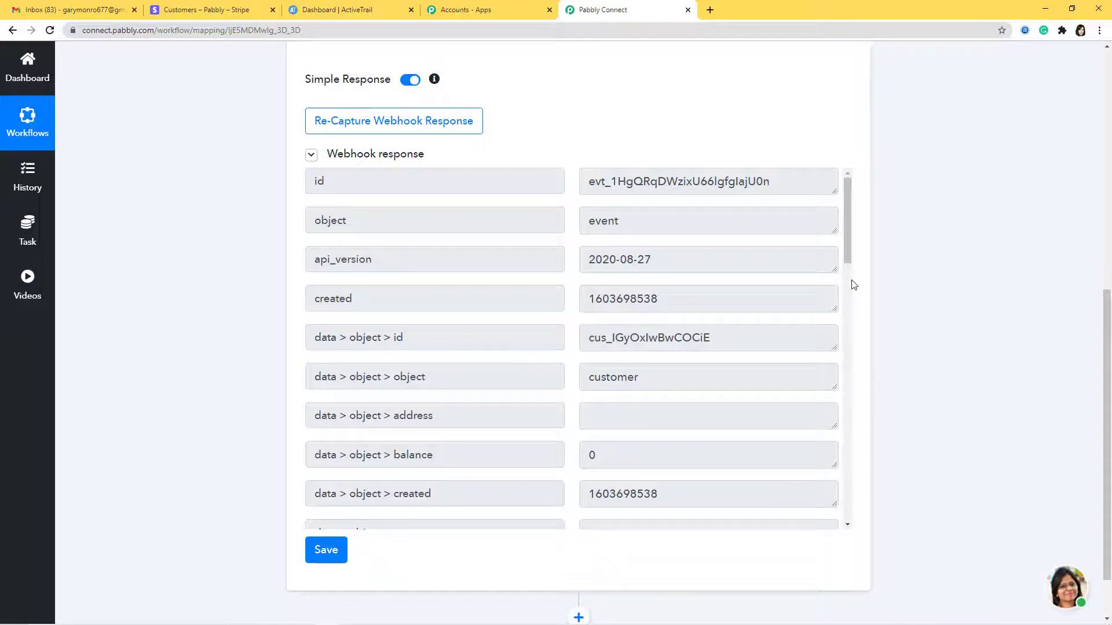
pyautogui.scroll(-4, 853, 283)
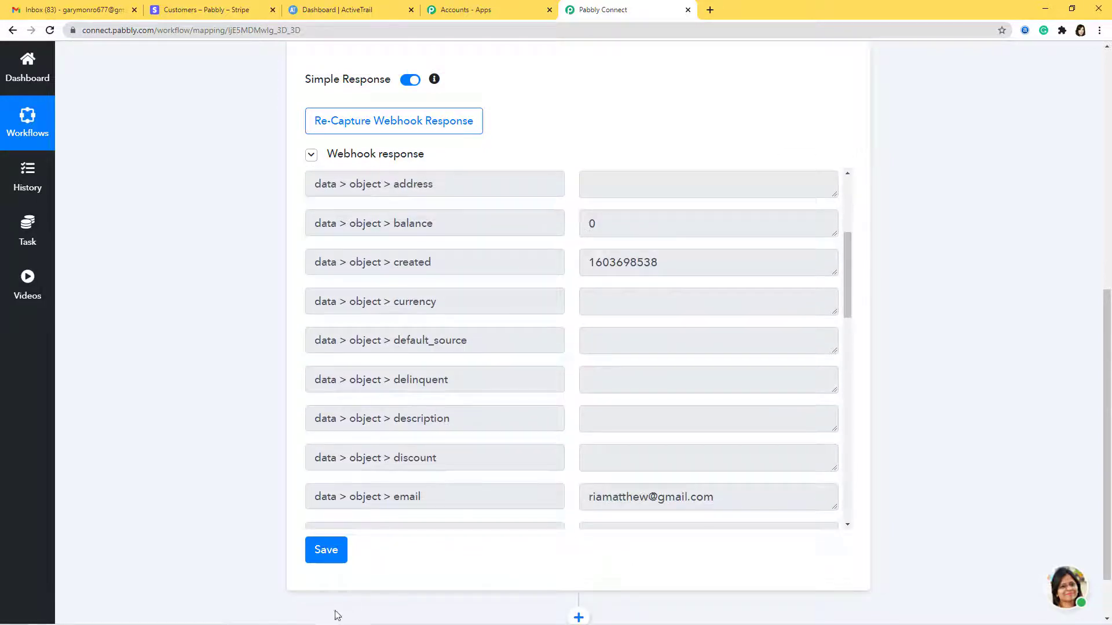
pyautogui.click(325, 550)
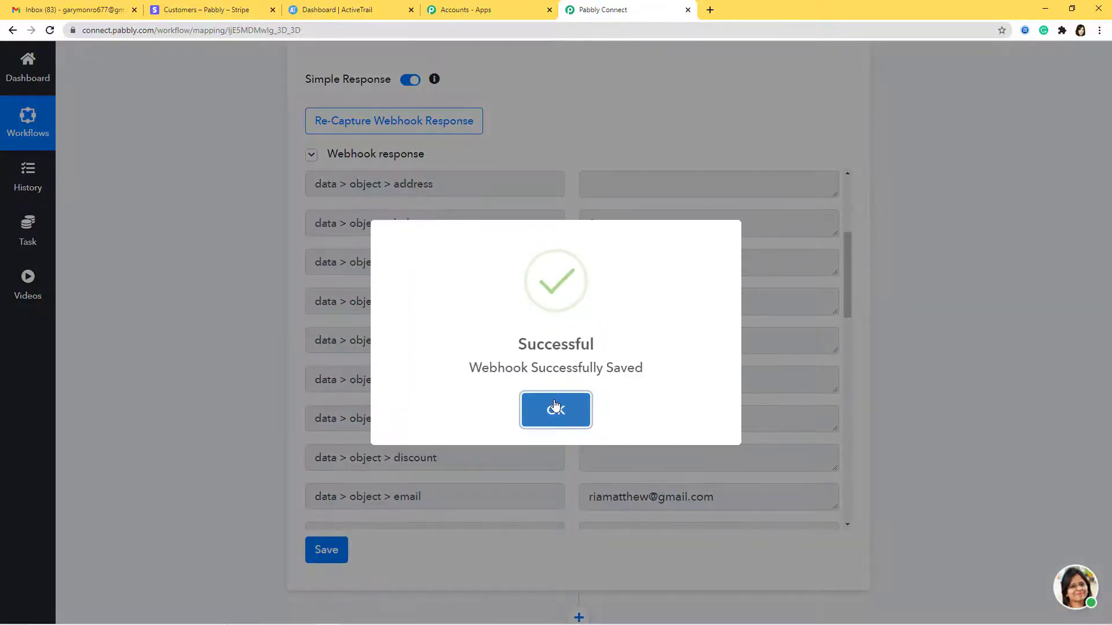
pyautogui.click(554, 410)
pyautogui.scroll(-3, 753, 380)
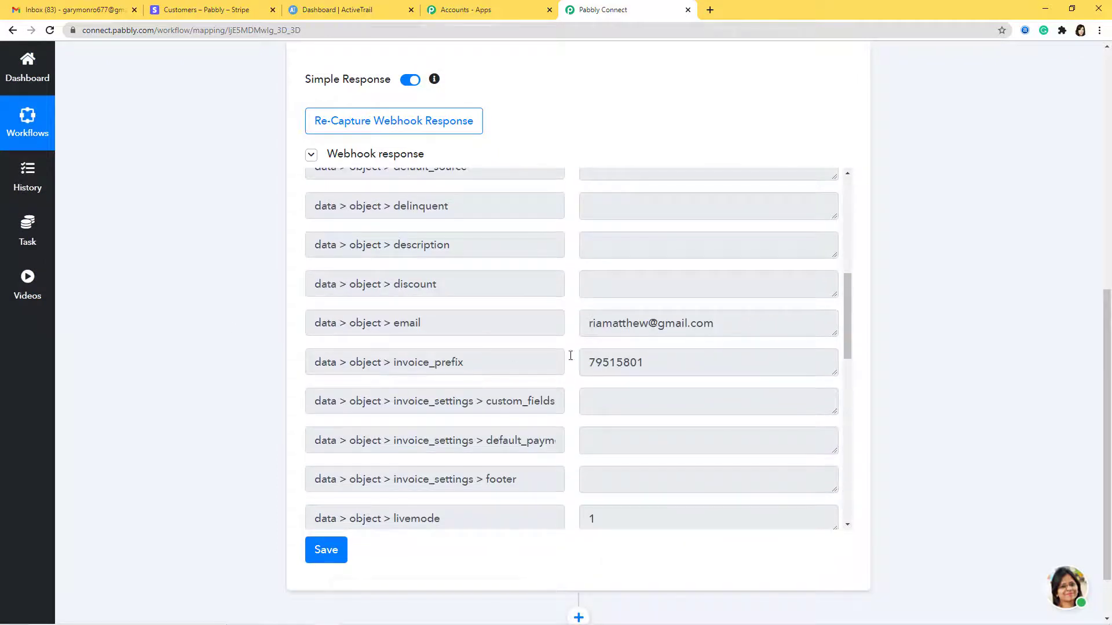
pyautogui.scroll(-3, 697, 350)
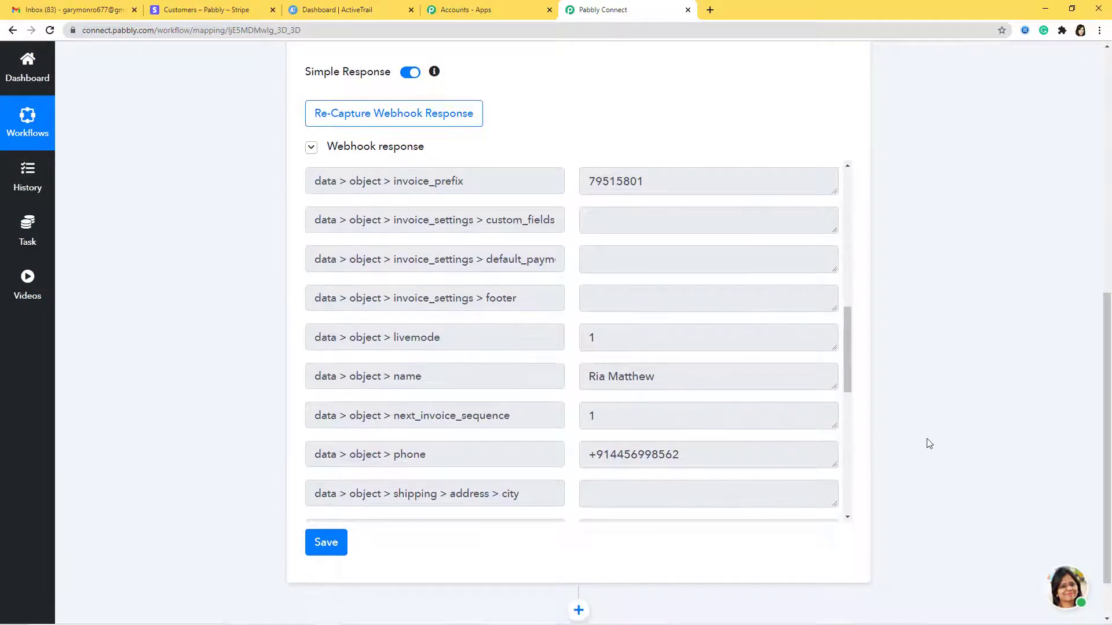
pyautogui.scroll(-1, 929, 444)
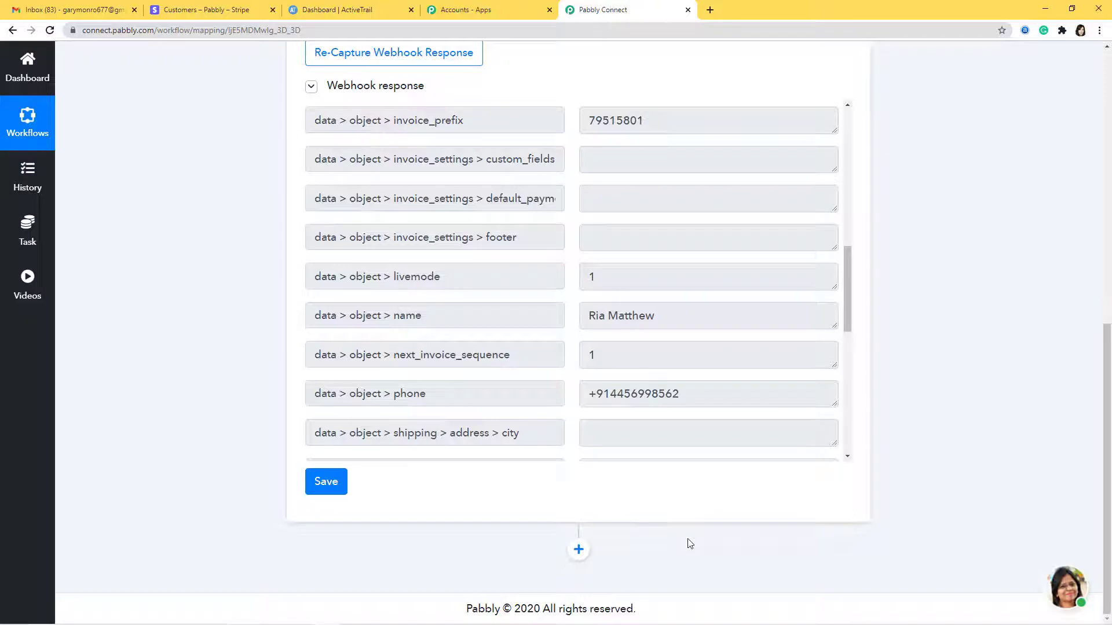
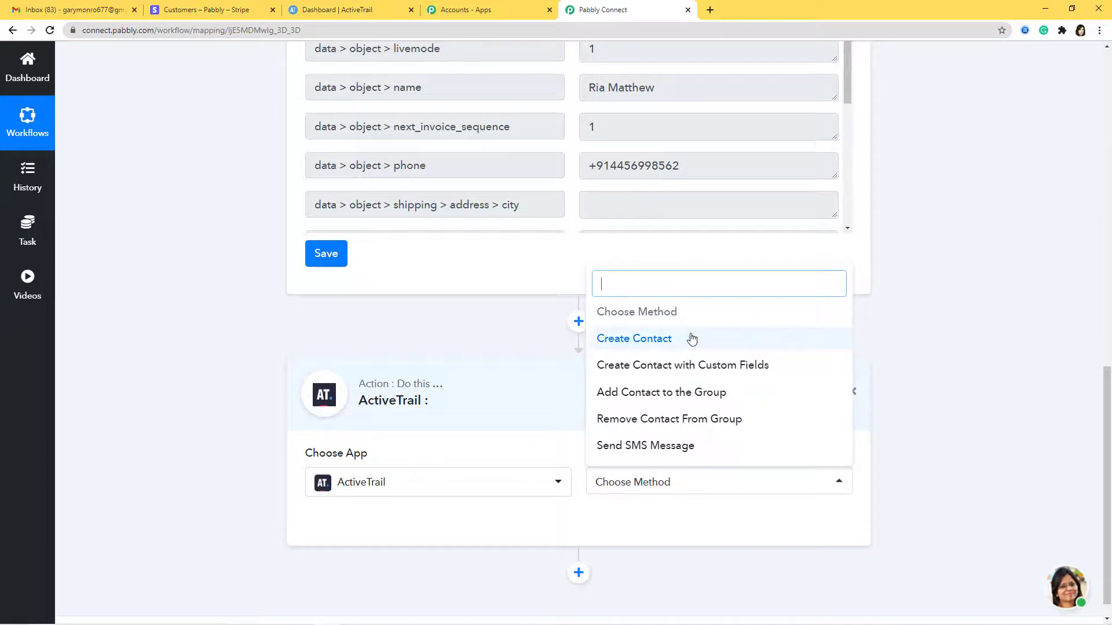
# Set the ActiveTrail action method to Create Contact and open its Connect With ActiveTrail credentials form
pyautogui.click(657, 343)
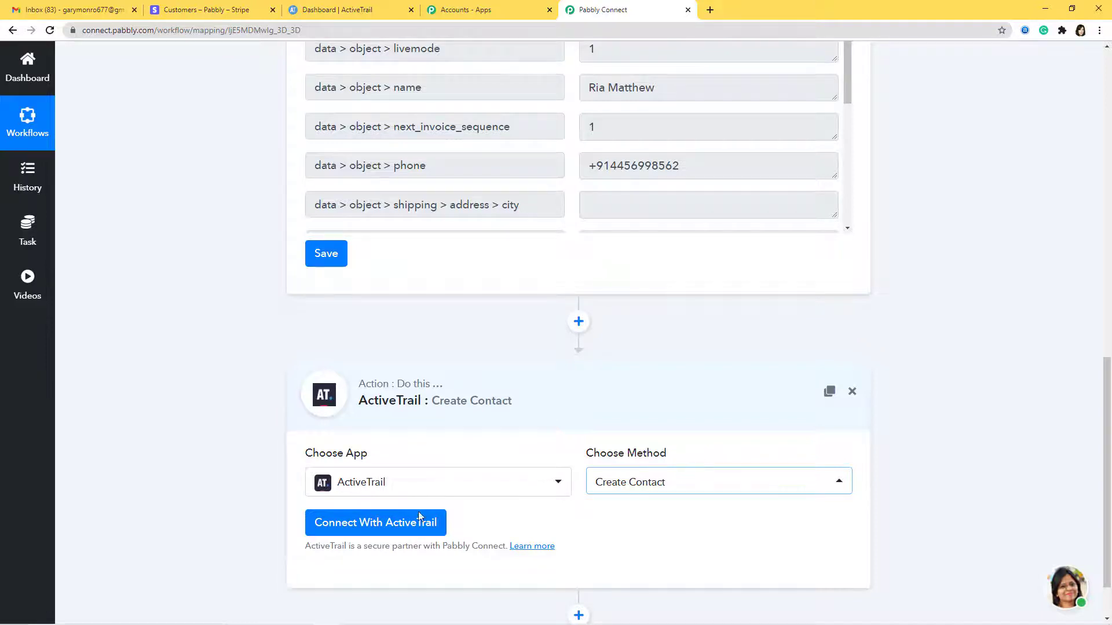
pyautogui.click(396, 529)
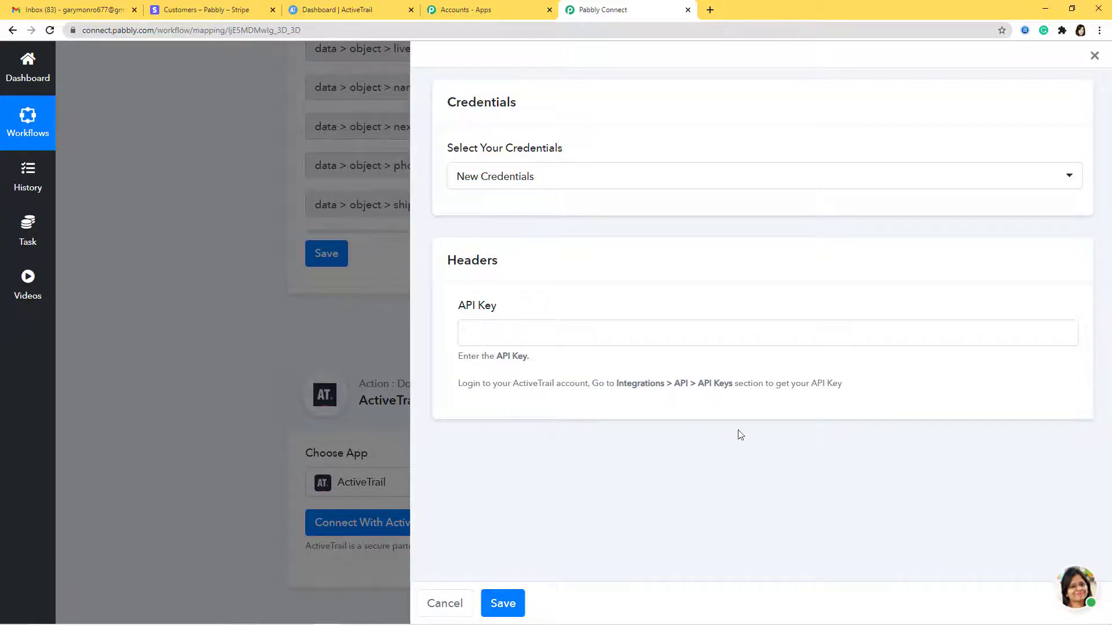
# In ActiveTrail, go to the API Keys page under Integrations > API
pyautogui.click(336, 10)
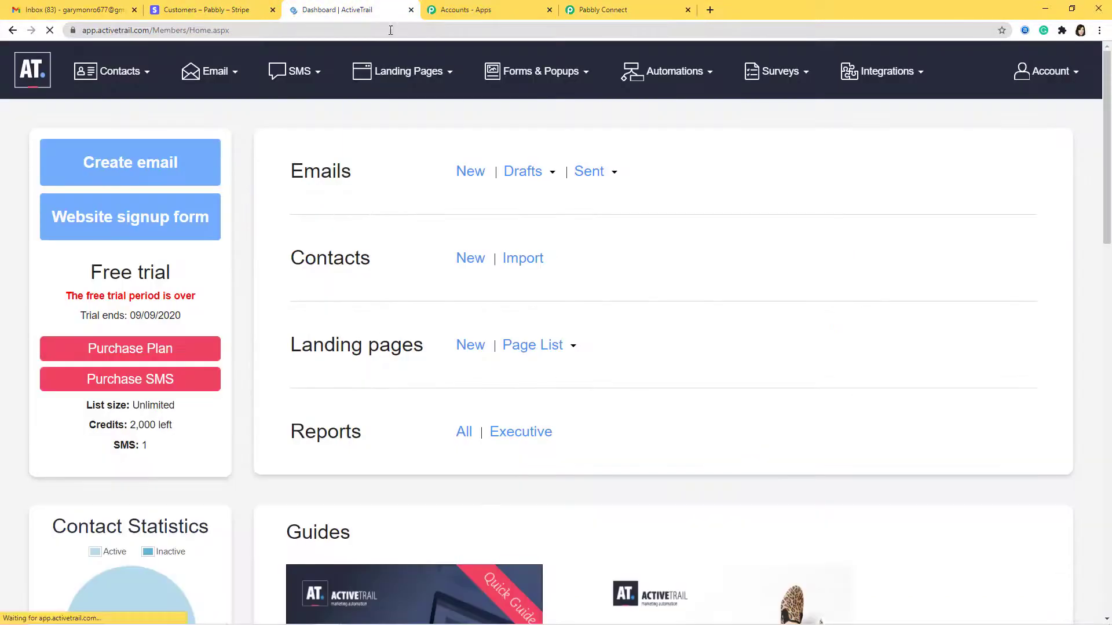
pyautogui.click(886, 71)
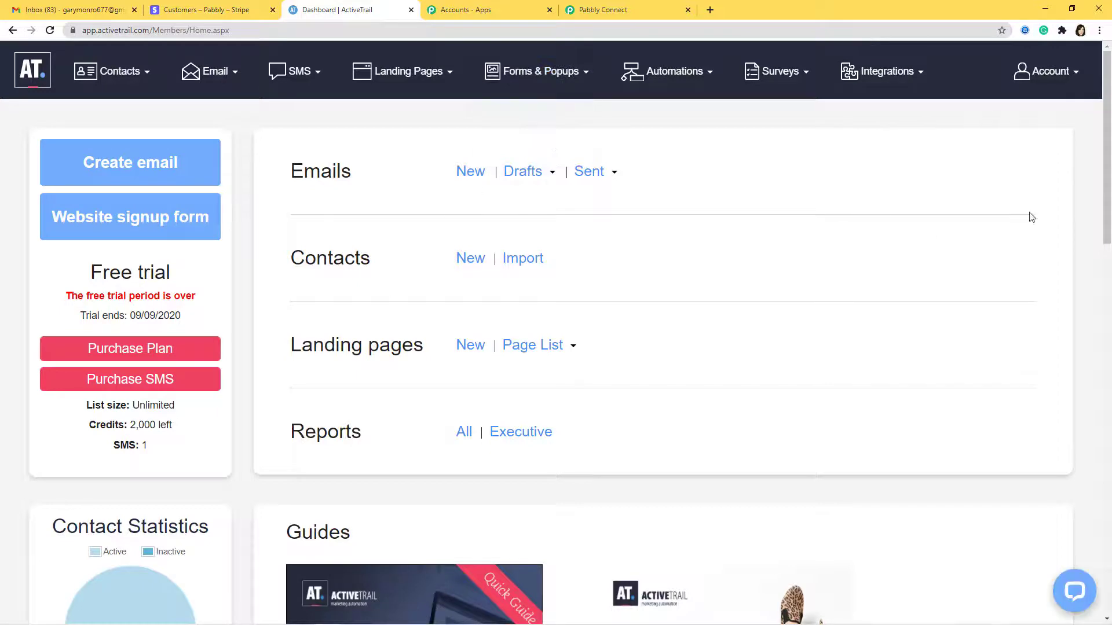
pyautogui.moveTo(897, 76)
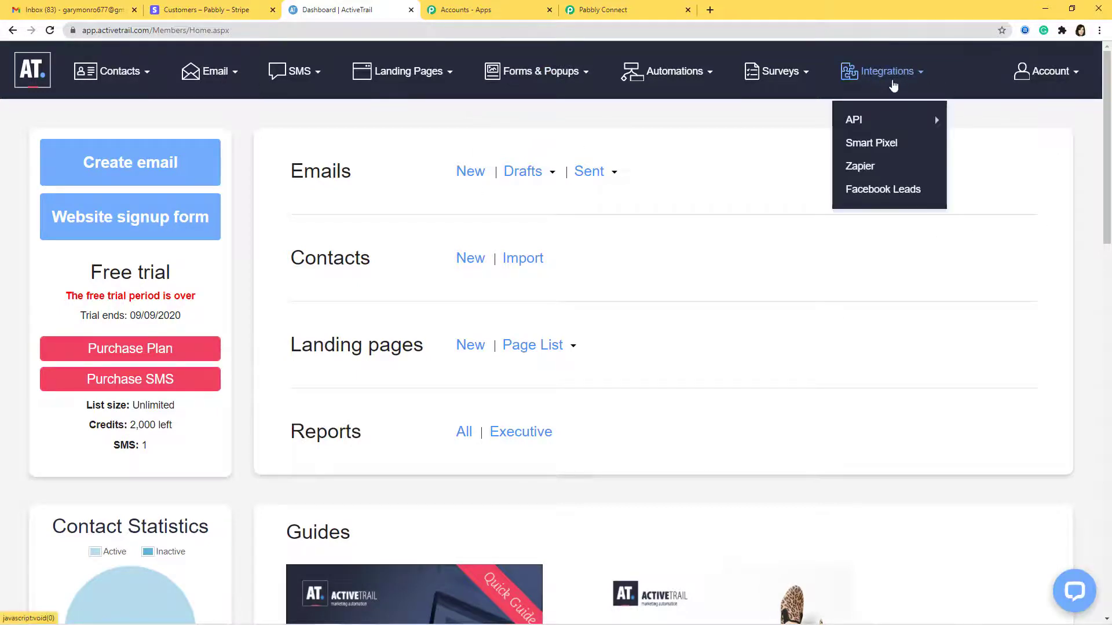
pyautogui.moveTo(934, 116)
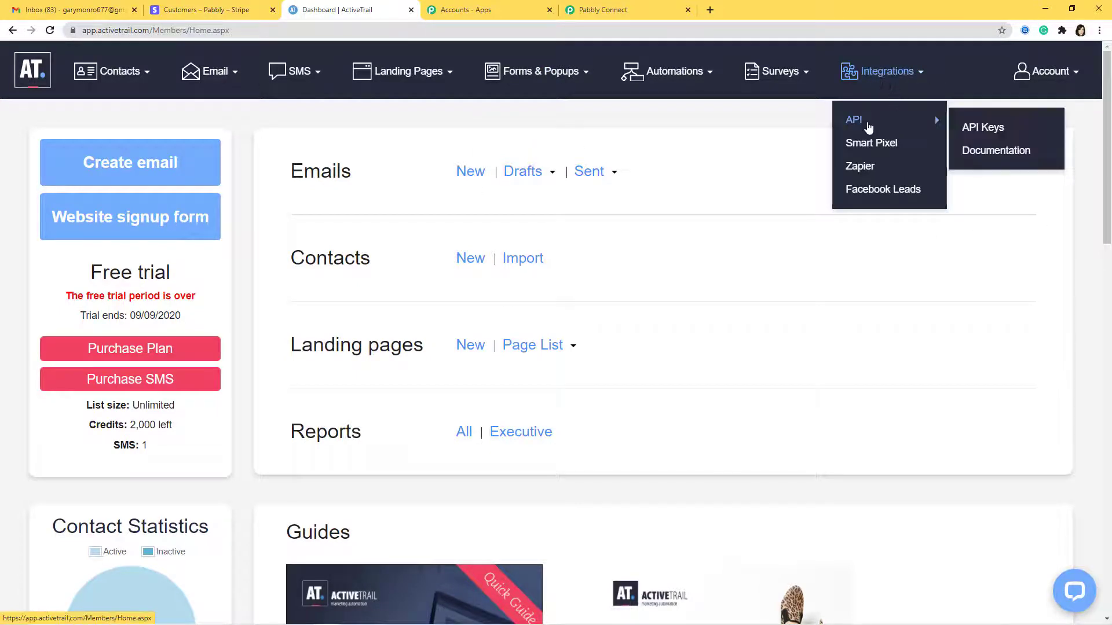
pyautogui.click(988, 133)
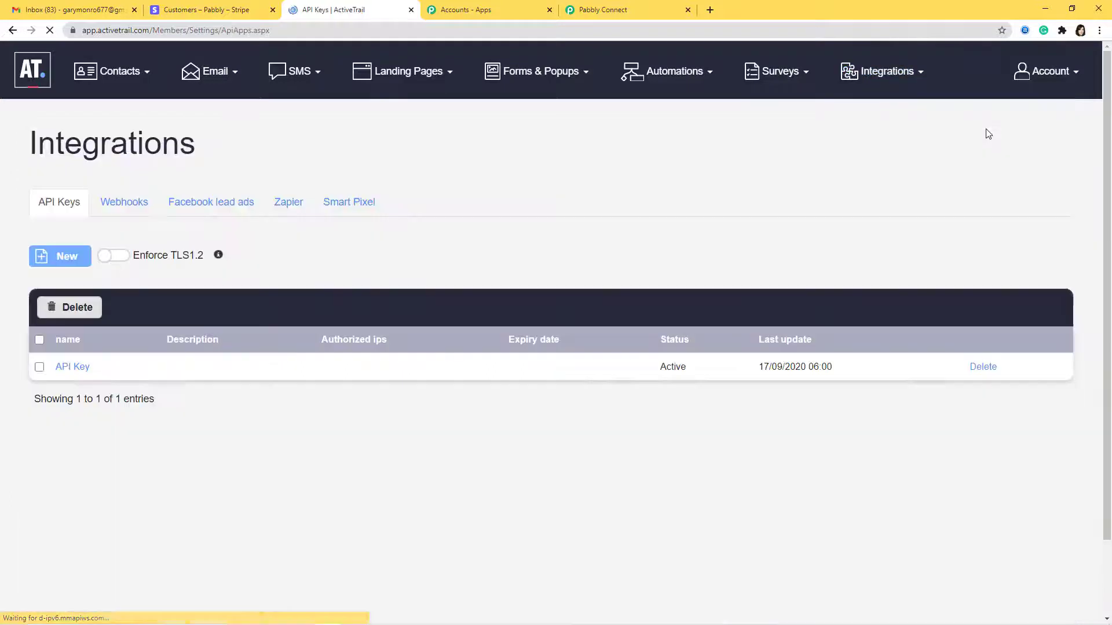
# Create a new API key named 'Stripe to ActiveTrail' and copy its access token
pyautogui.click(75, 255)
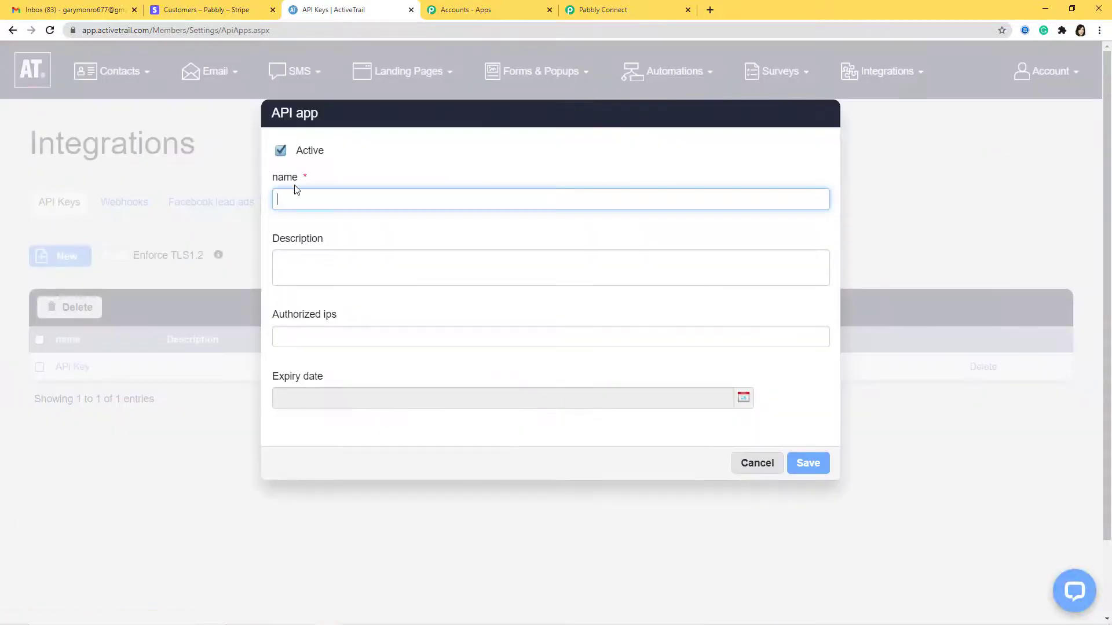
pyautogui.write('Stripe to ActiveTrail')
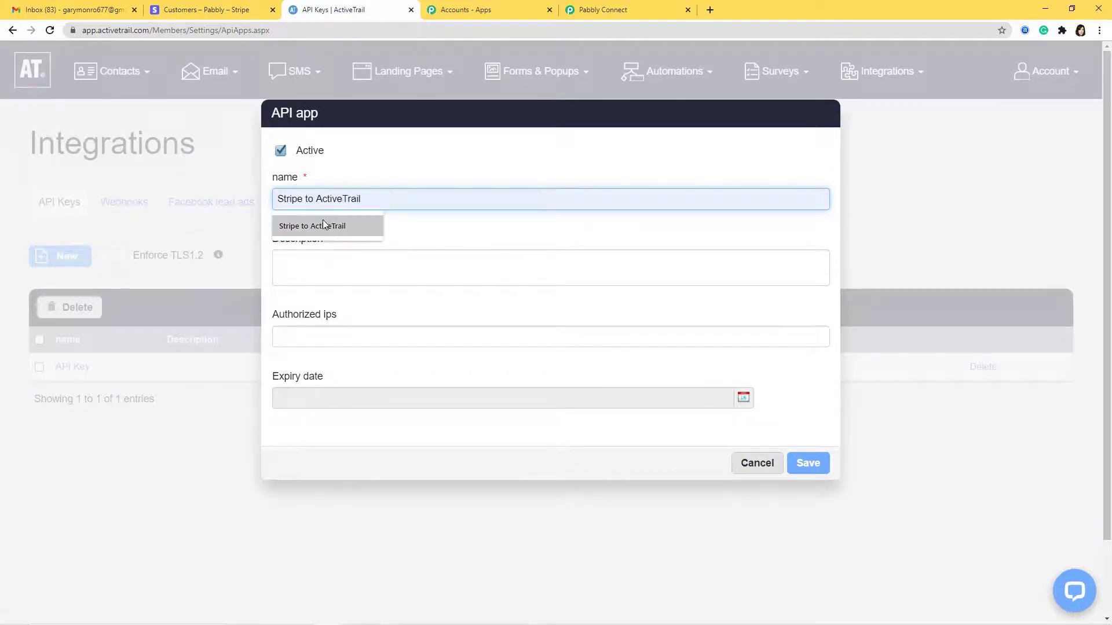
pyautogui.click(322, 224)
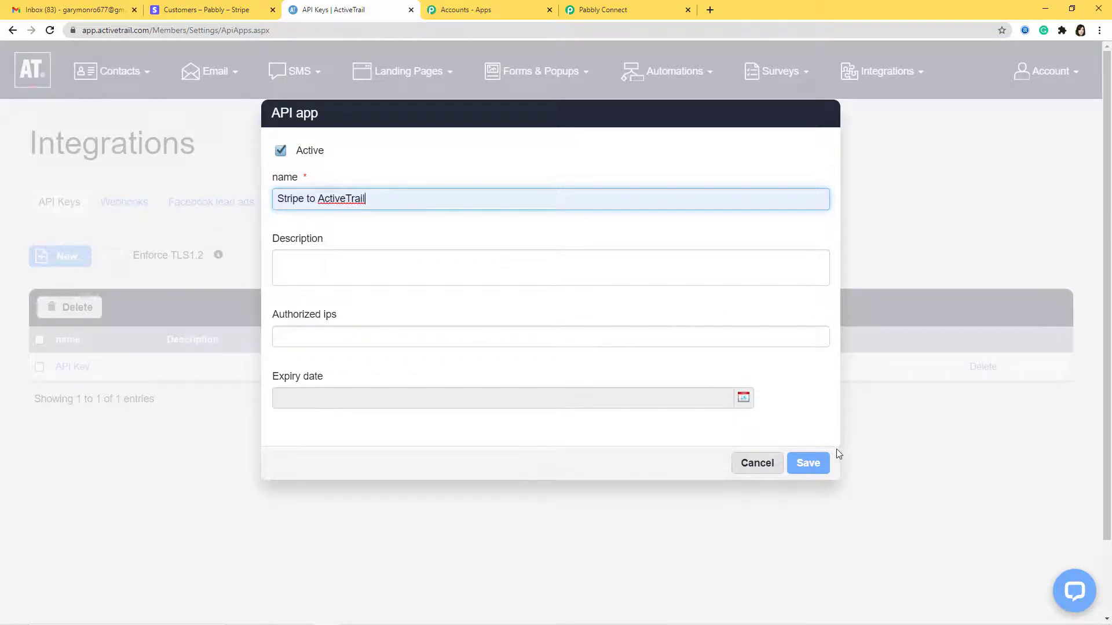
pyautogui.click(810, 463)
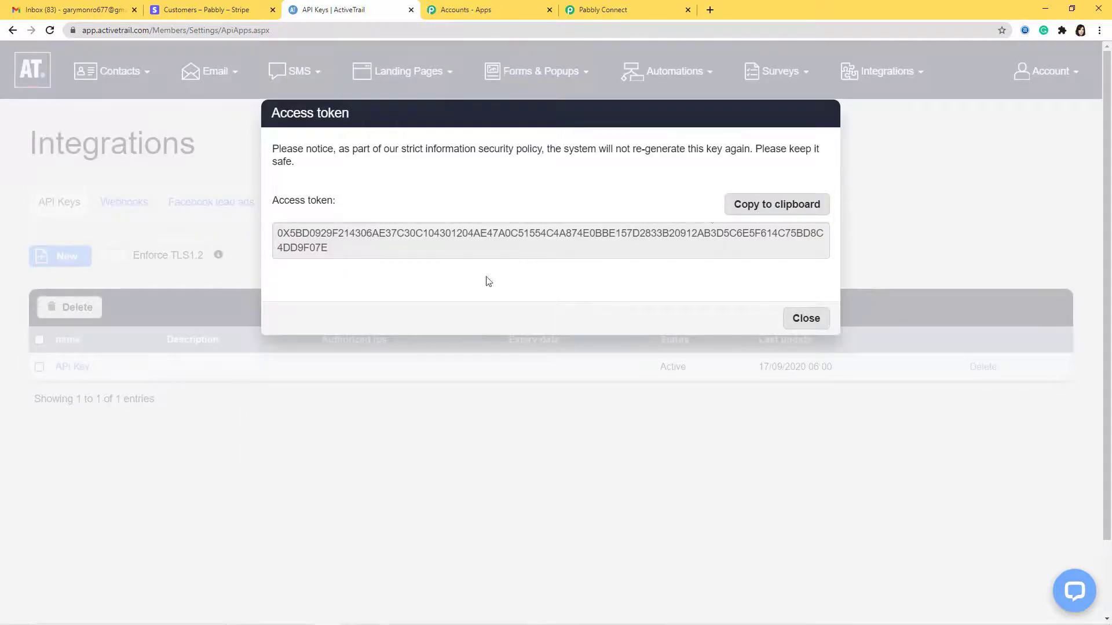
pyautogui.click(769, 207)
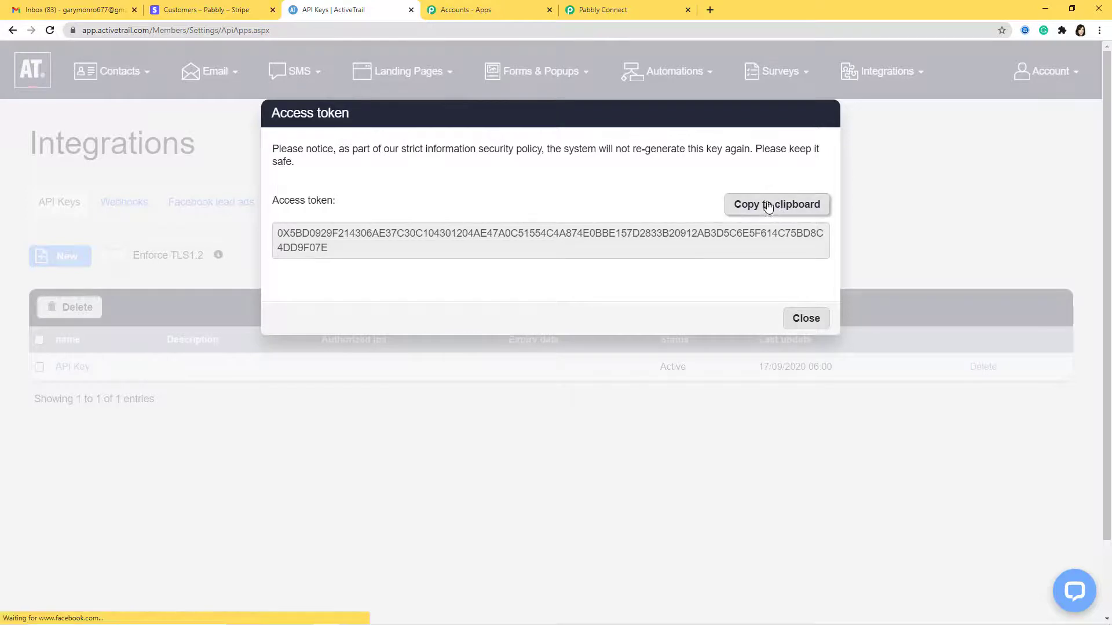
pyautogui.click(640, 14)
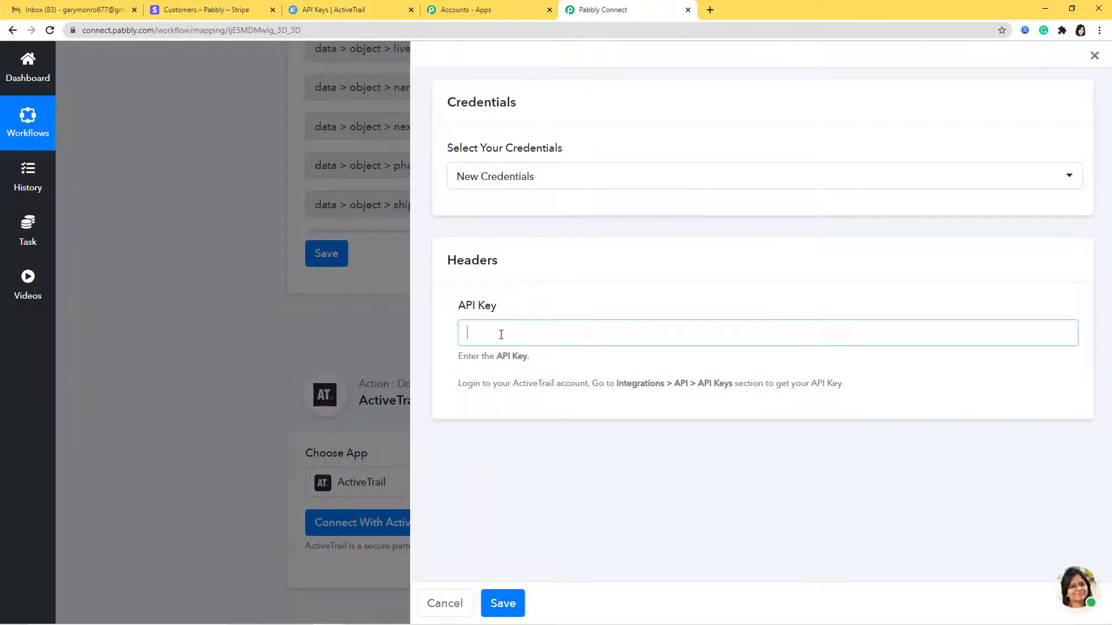
# Paste the copied access token as the ActiveTrail API key and save the connection
pyautogui.hotkey('ctrl', 'v')
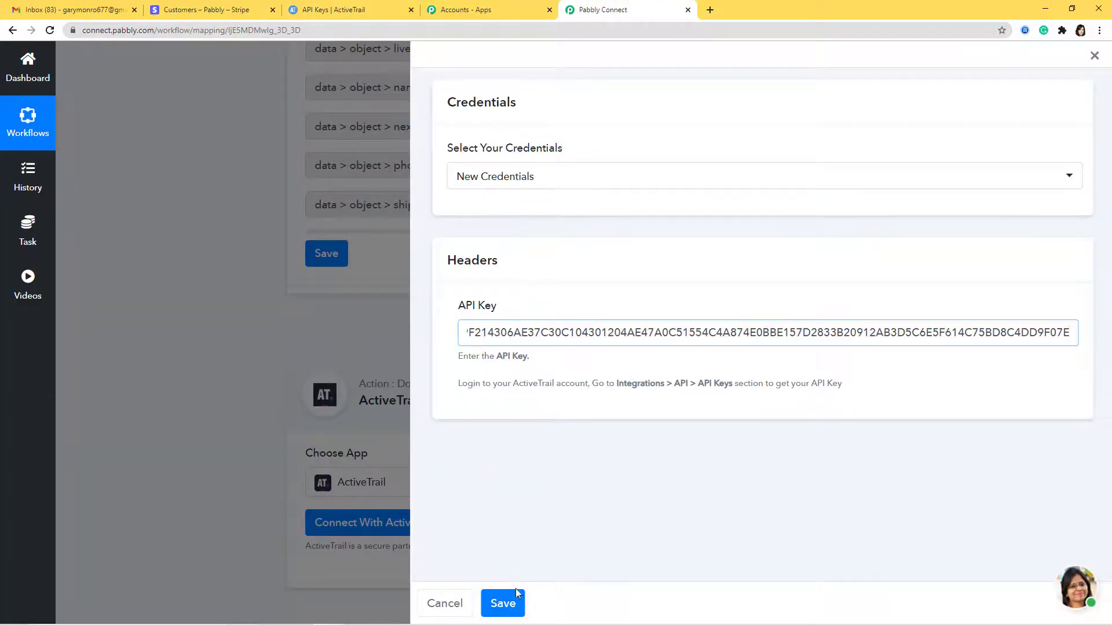
pyautogui.click(504, 604)
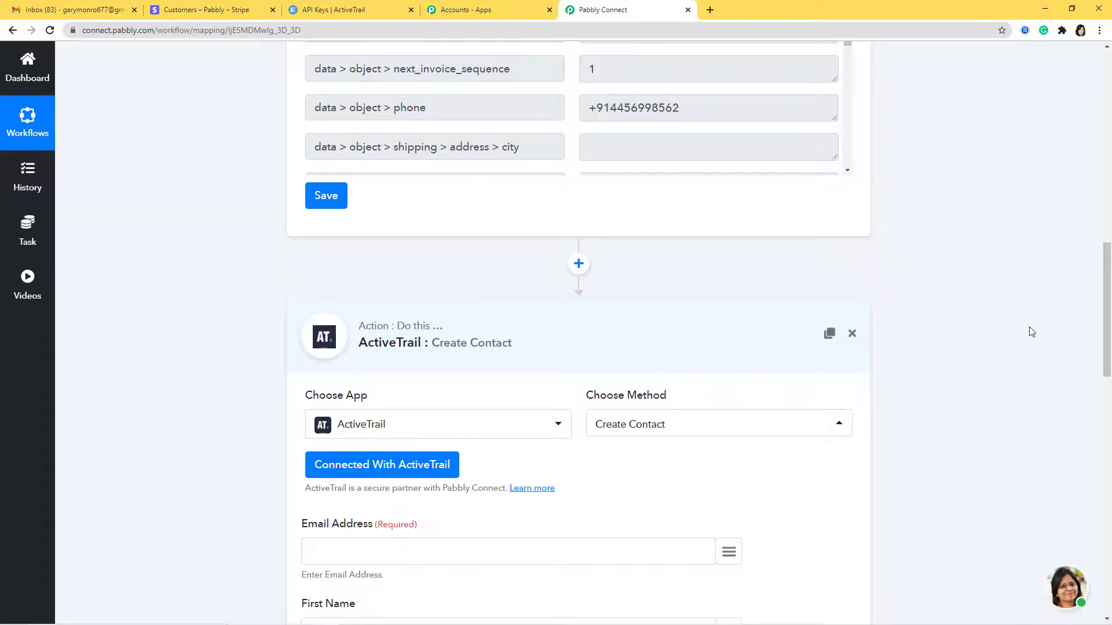
pyautogui.scroll(-6, 1031, 332)
pyautogui.scroll(-1, 1031, 333)
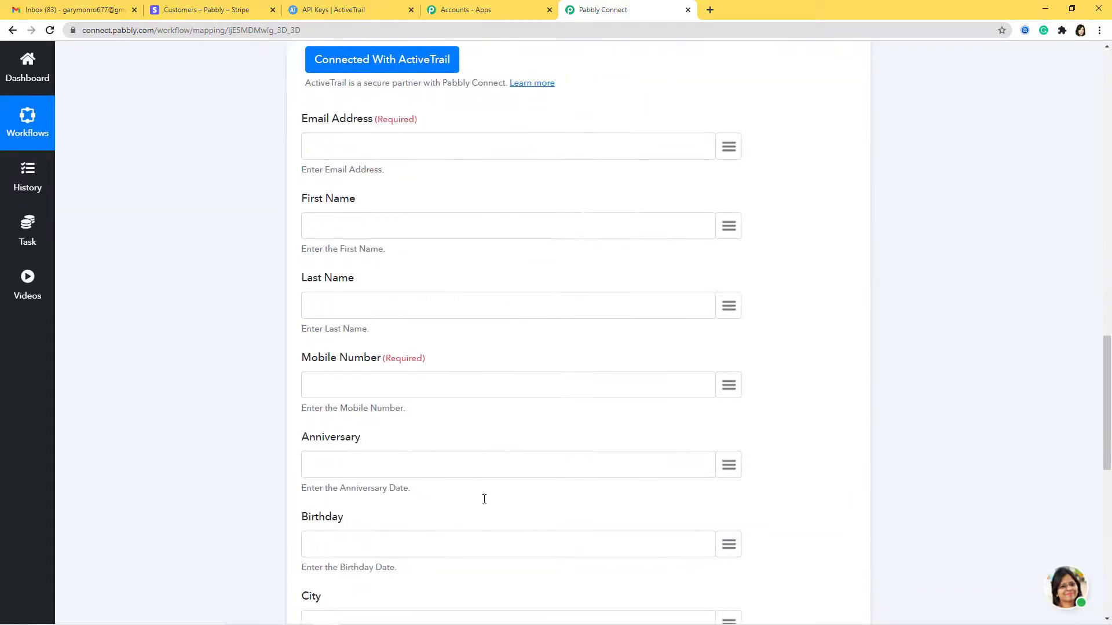
# Map the Stripe customer's email, name and phone into Email Address, First Name and Mobile Number
pyautogui.click(730, 149)
pyautogui.write('e')
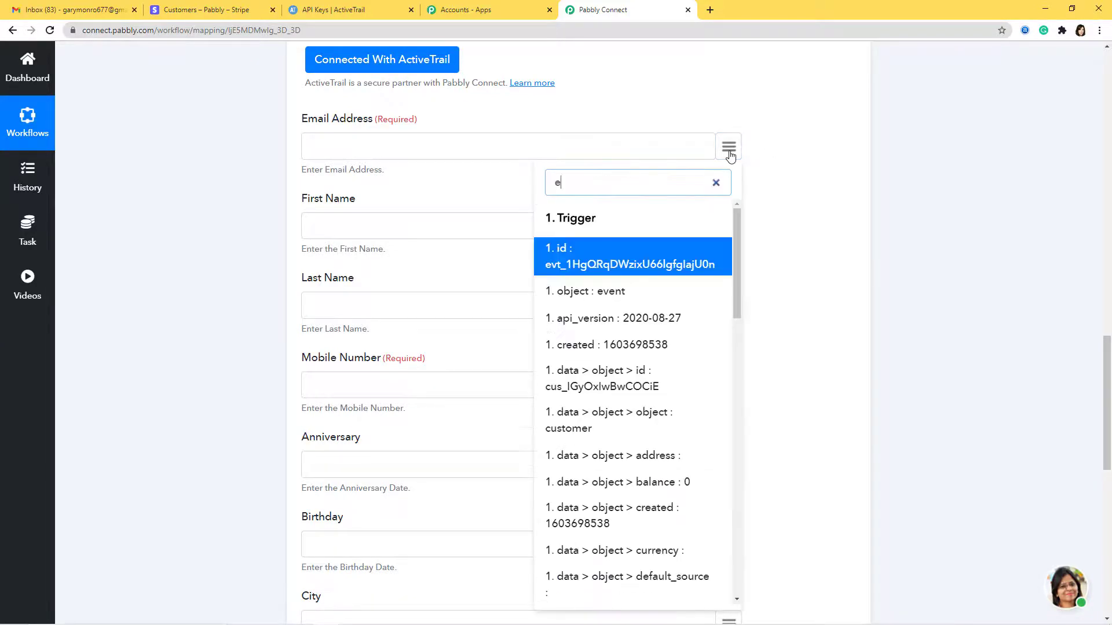
pyautogui.write('mail')
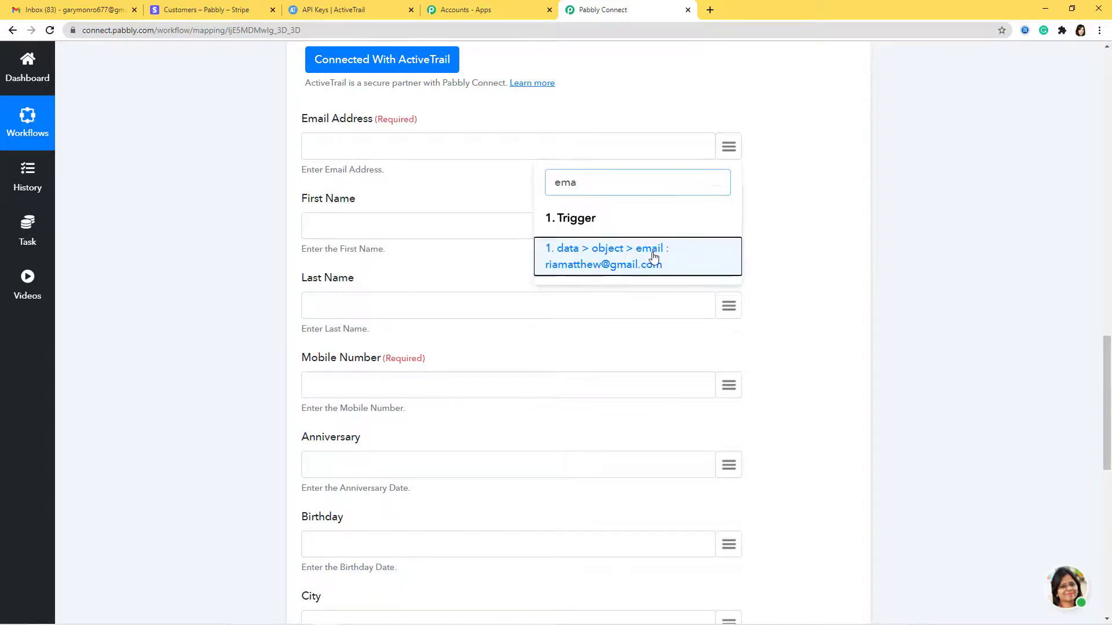
pyautogui.click(651, 254)
pyautogui.click(730, 227)
pyautogui.write('na')
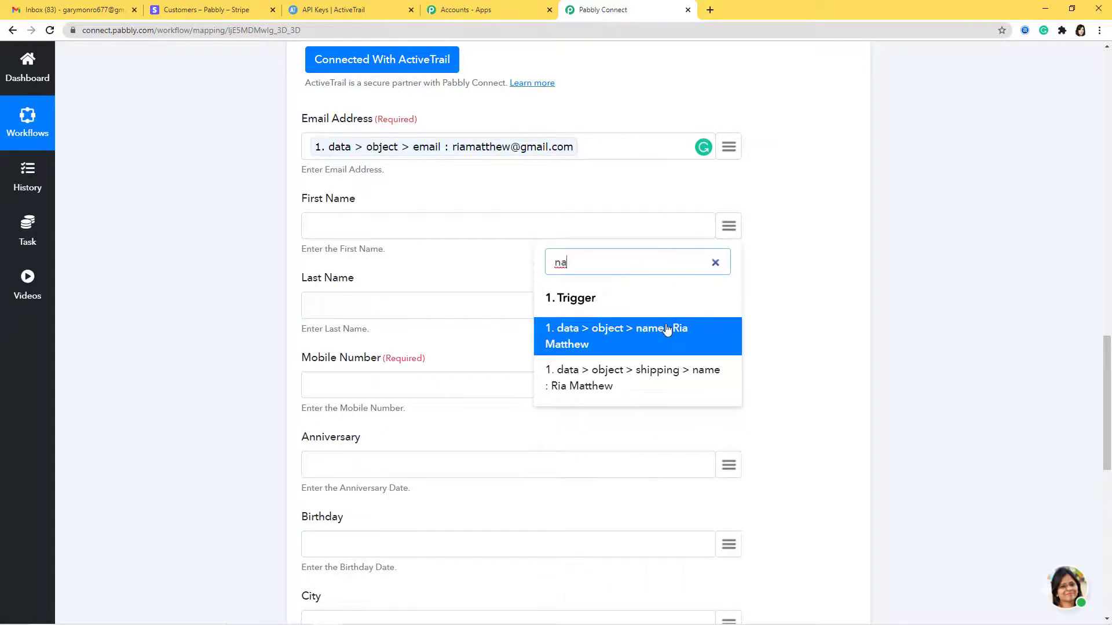
pyautogui.click(642, 328)
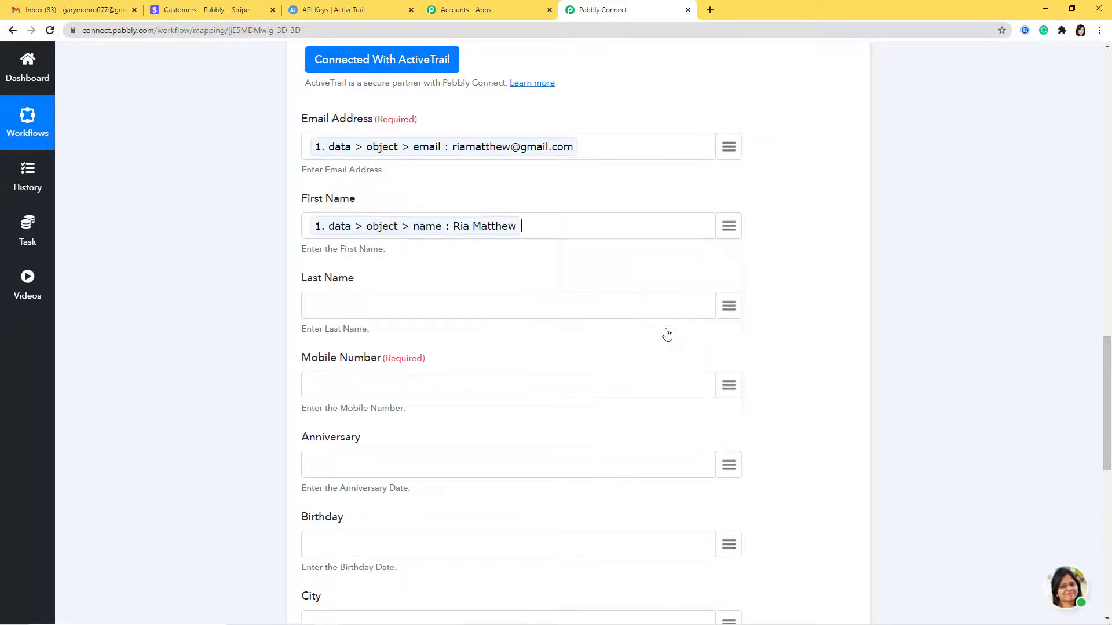
pyautogui.click(729, 386)
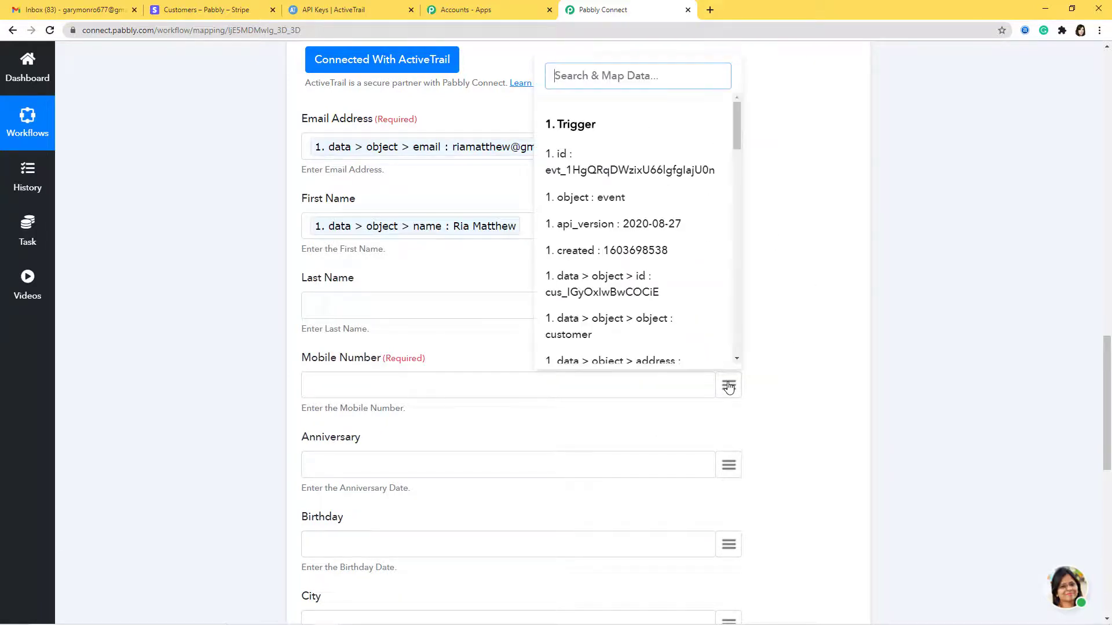
pyautogui.write('ph')
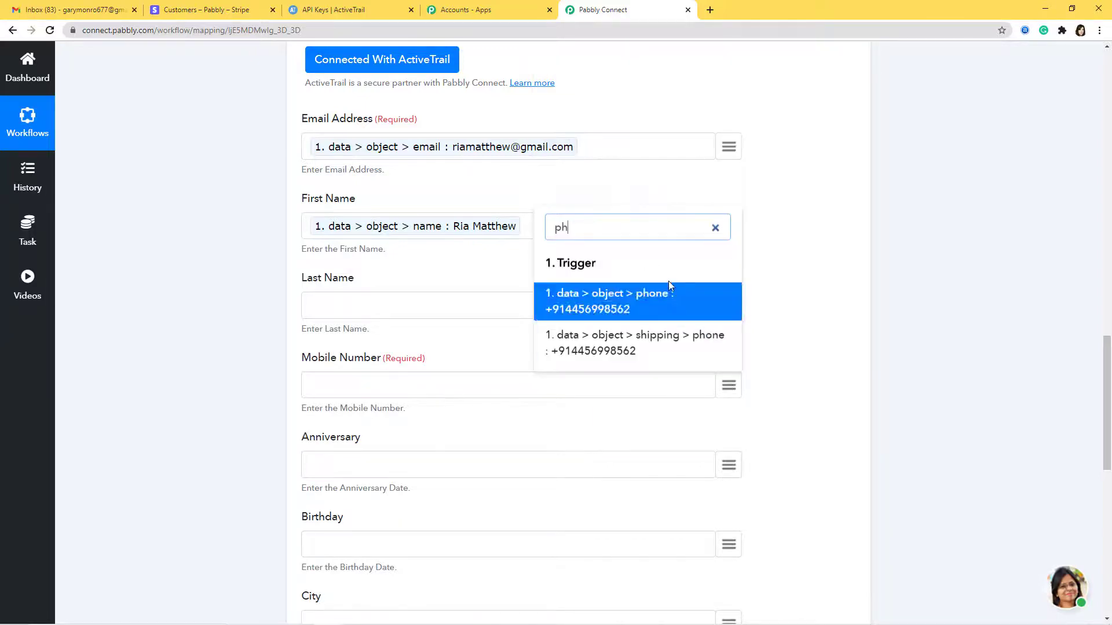
pyautogui.click(657, 310)
# Send a test request to ActiveTrail, then save the action and confirm
pyautogui.scroll(-6, 689, 434)
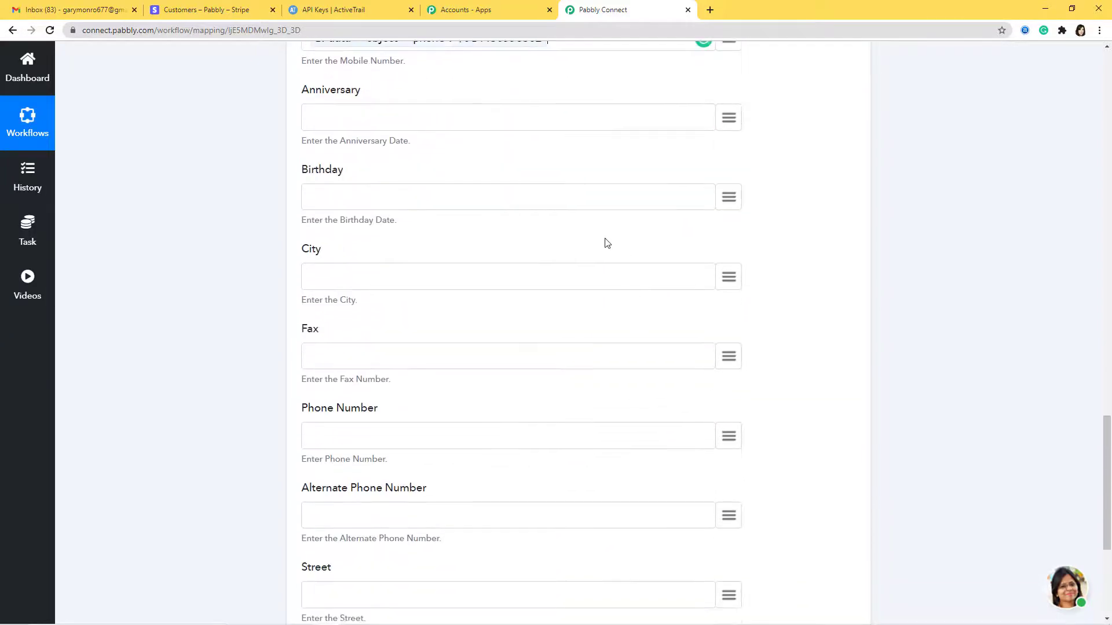
pyautogui.scroll(-5, 677, 313)
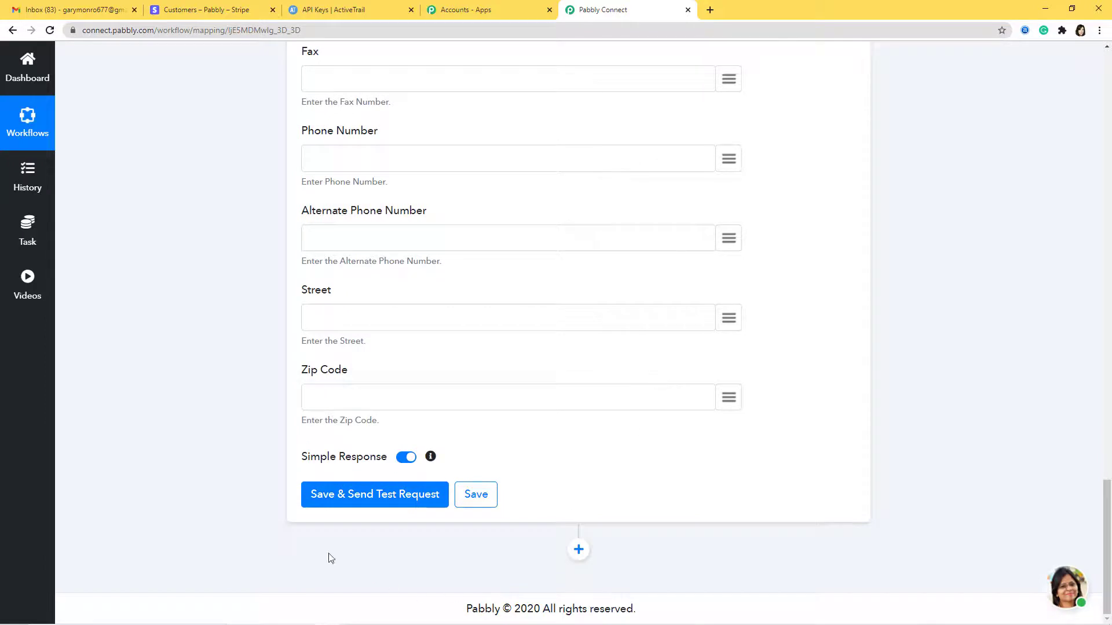
pyautogui.click(374, 504)
pyautogui.scroll(-4, 633, 348)
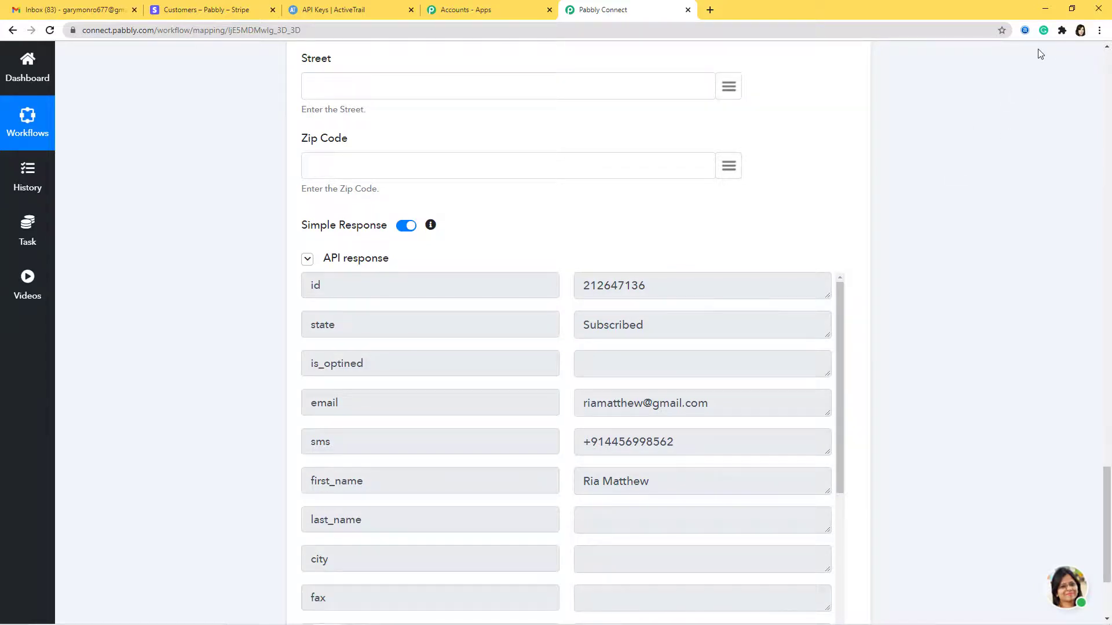
pyautogui.scroll(-3, 1041, 54)
pyautogui.click(486, 497)
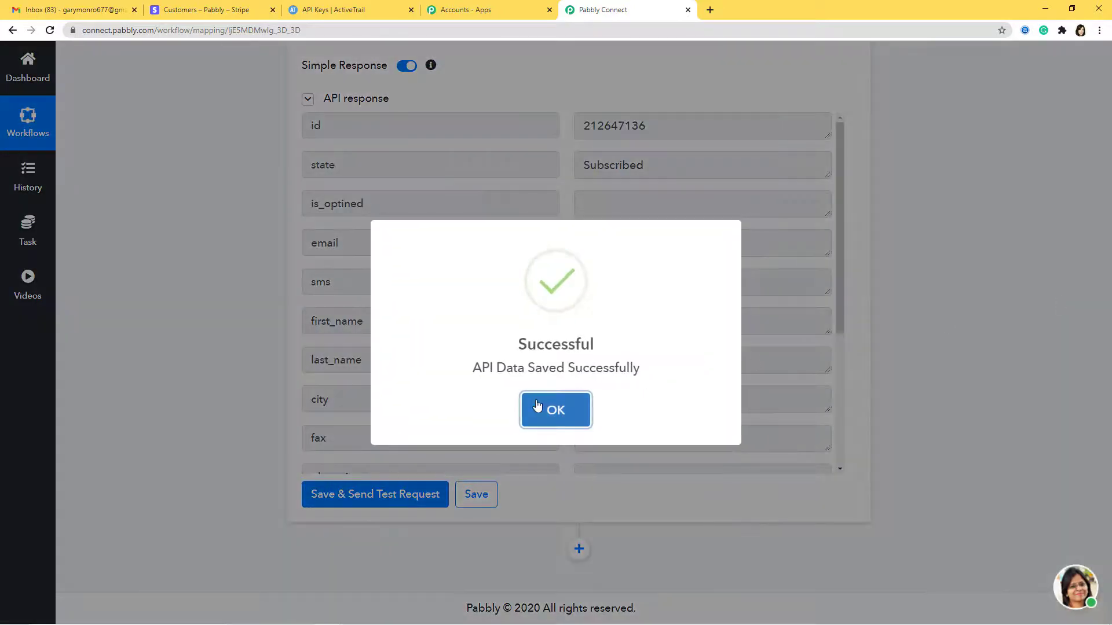
pyautogui.click(537, 406)
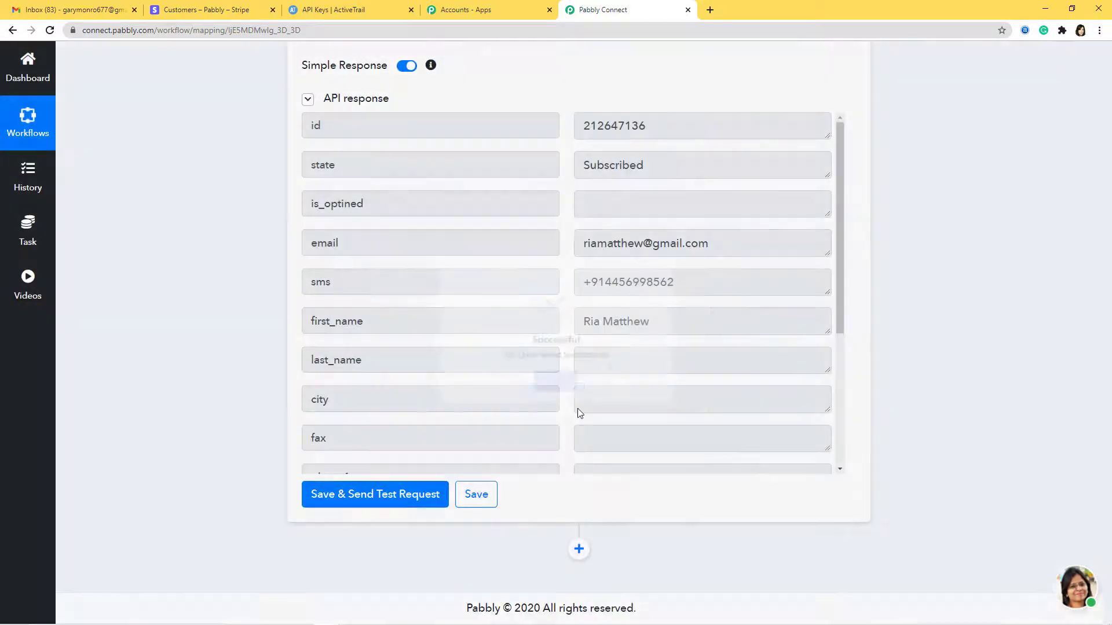
pyautogui.click(370, 11)
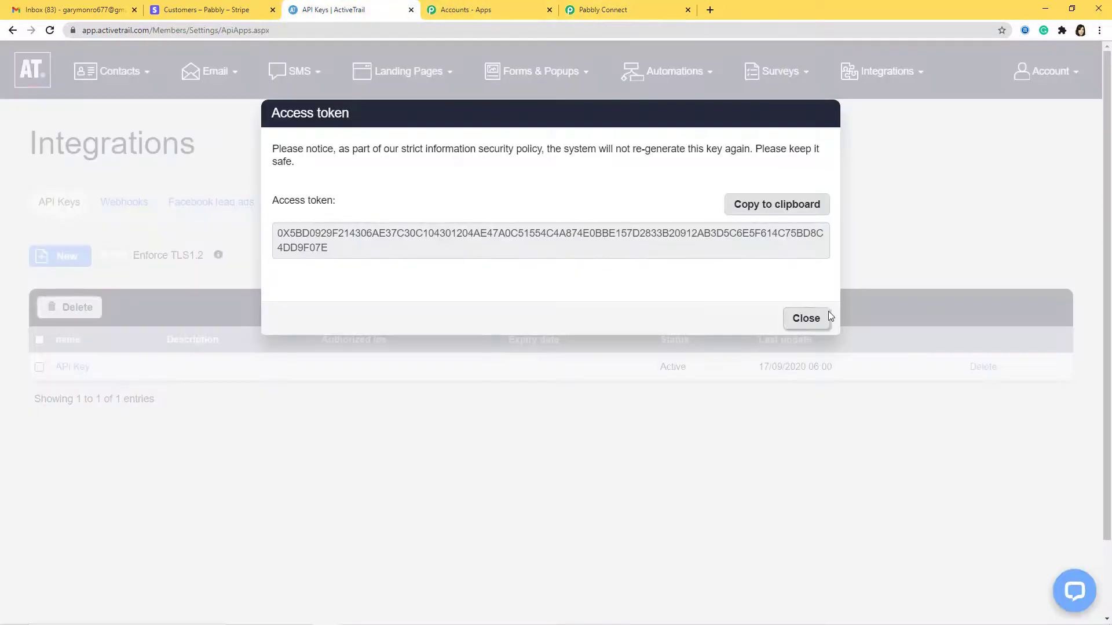
# Close the ActiveTrail access token dialog and open Contacts > All Contacts to find the test contact
pyautogui.click(805, 318)
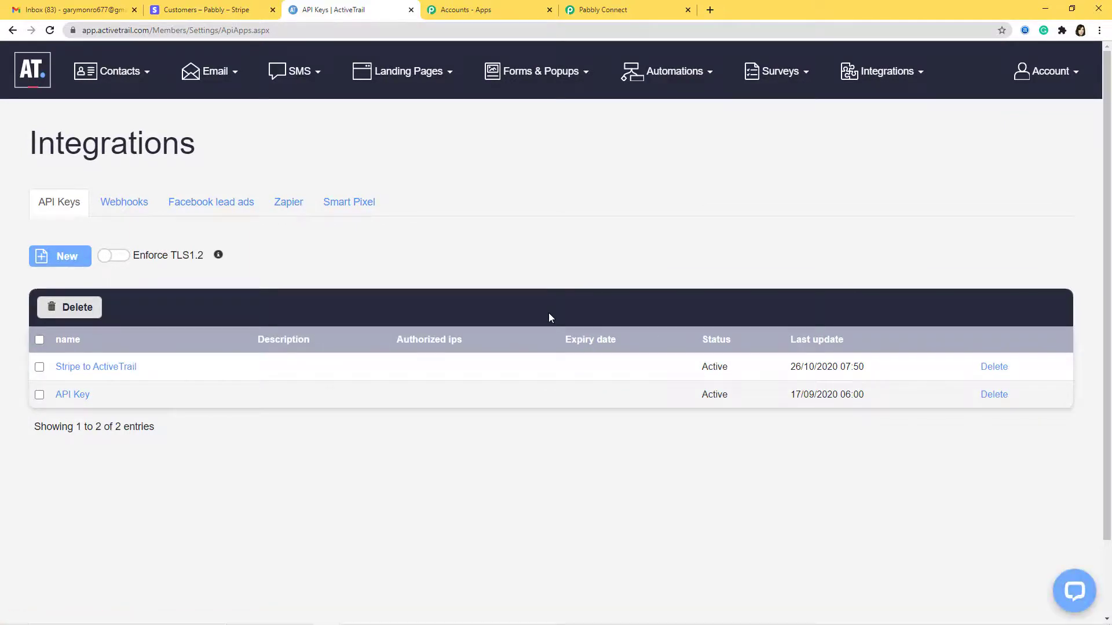
pyautogui.click(155, 71)
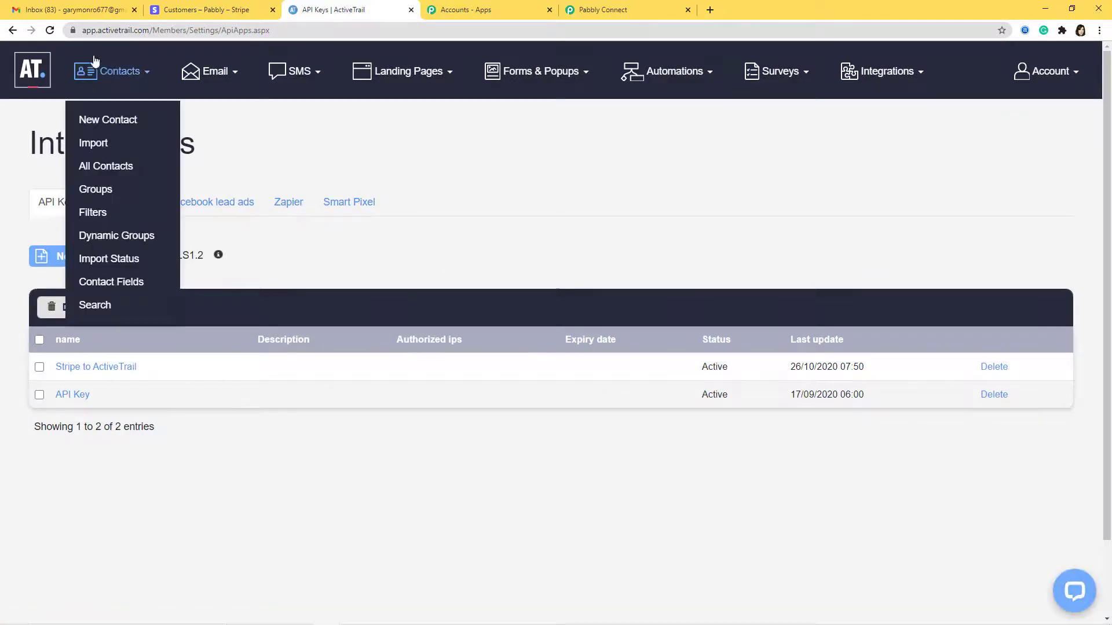
pyautogui.click(108, 169)
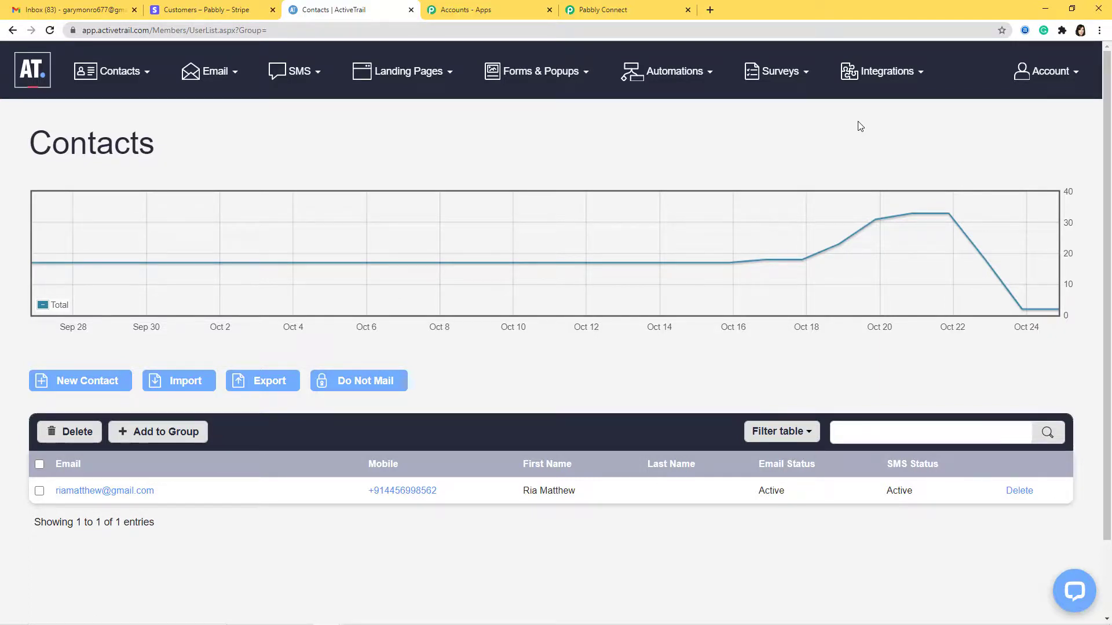
# Add a new Stripe customer with full name, email and phone, then reload ActiveTrail's contacts
pyautogui.click(200, 10)
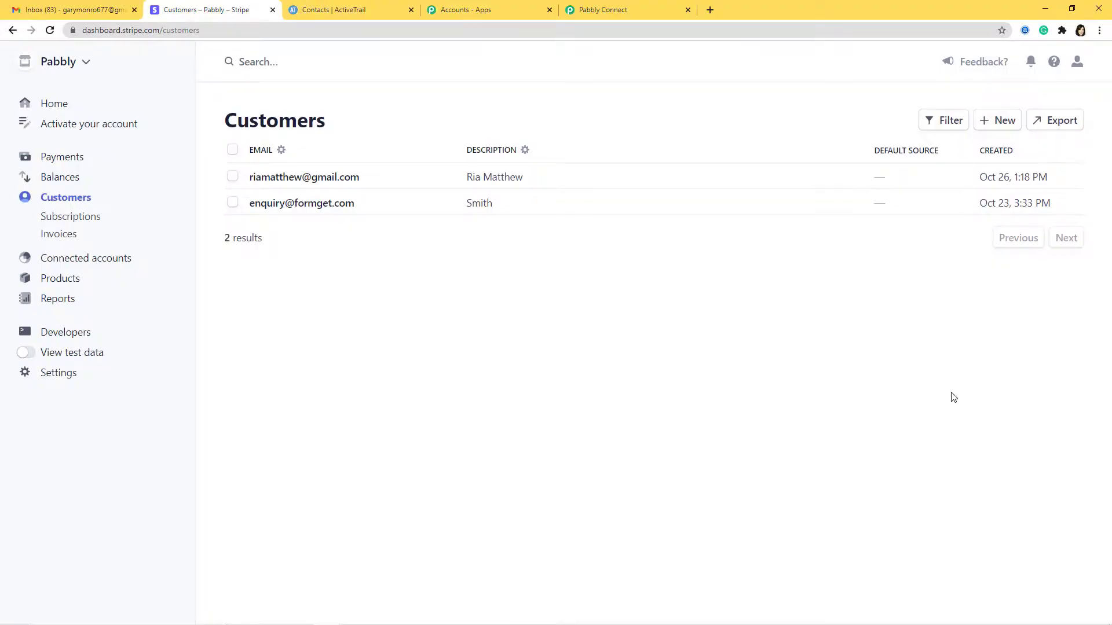
pyautogui.click(1005, 123)
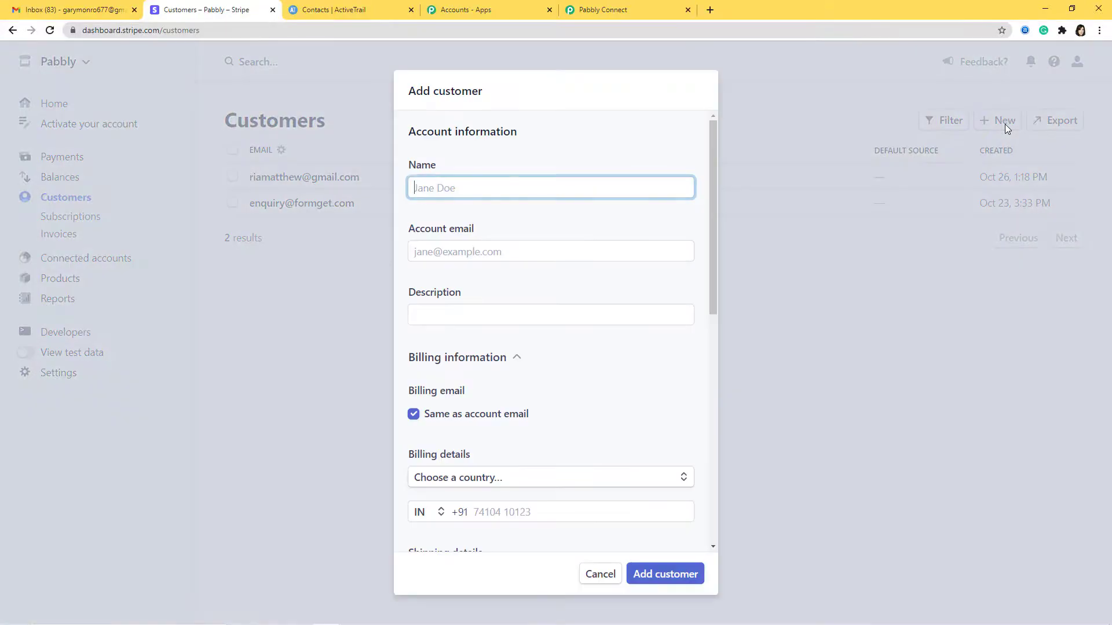
pyautogui.click(585, 253)
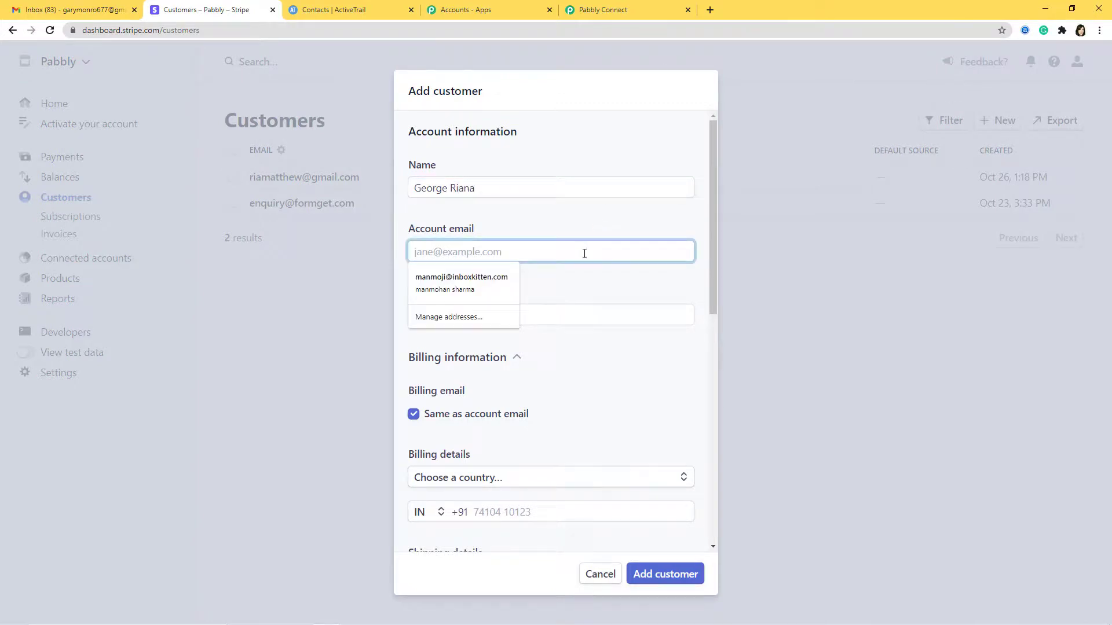
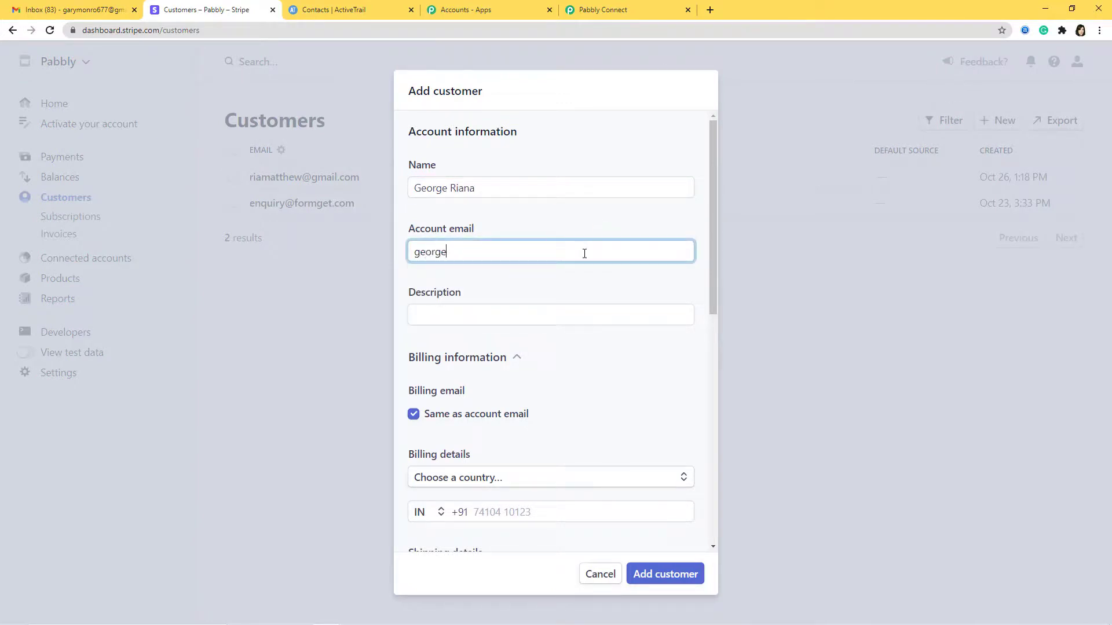
pyautogui.click(552, 508)
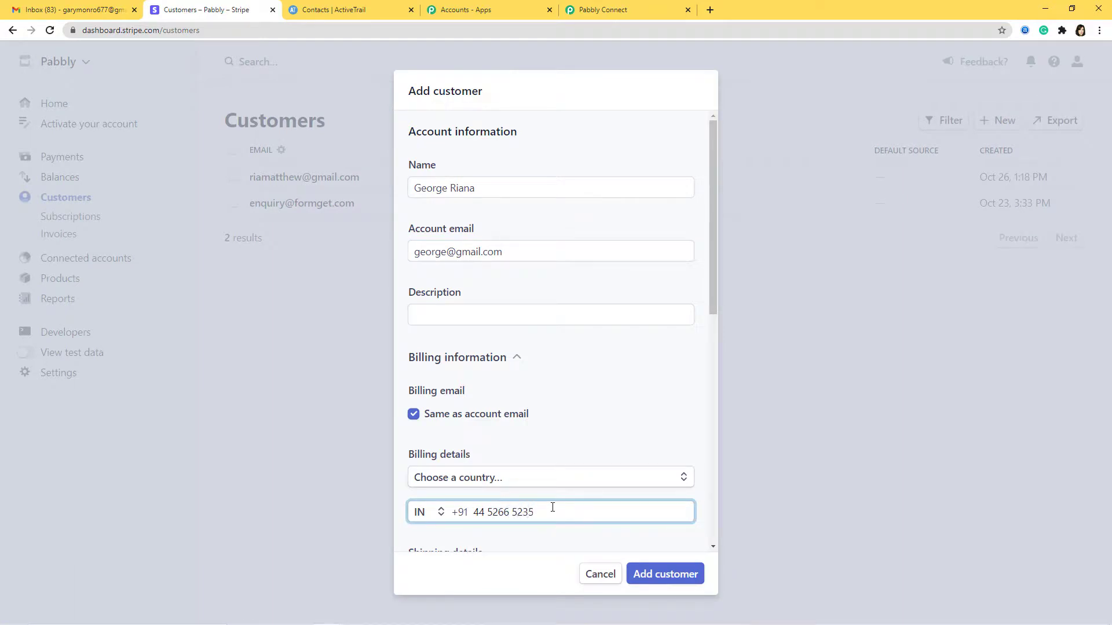
pyautogui.click(659, 573)
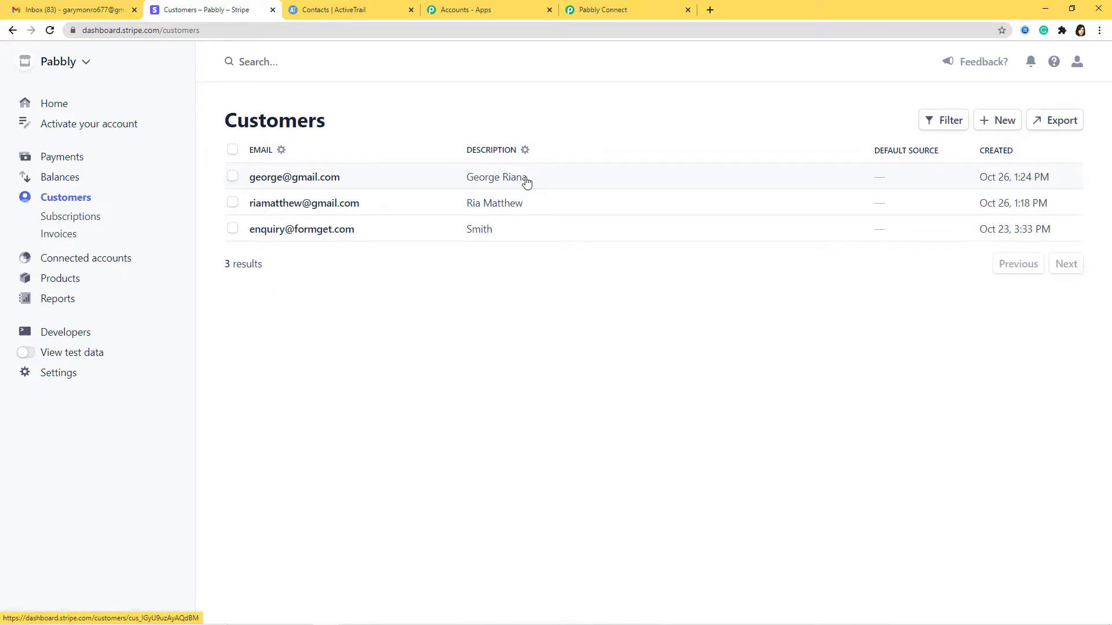
pyautogui.click(331, 11)
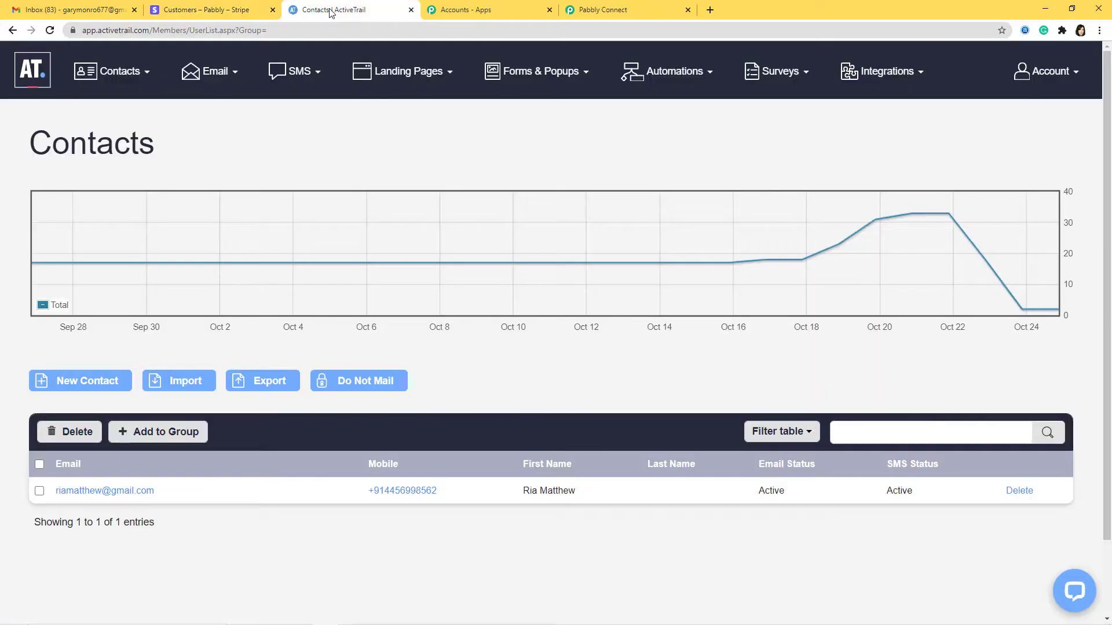
pyautogui.click(50, 30)
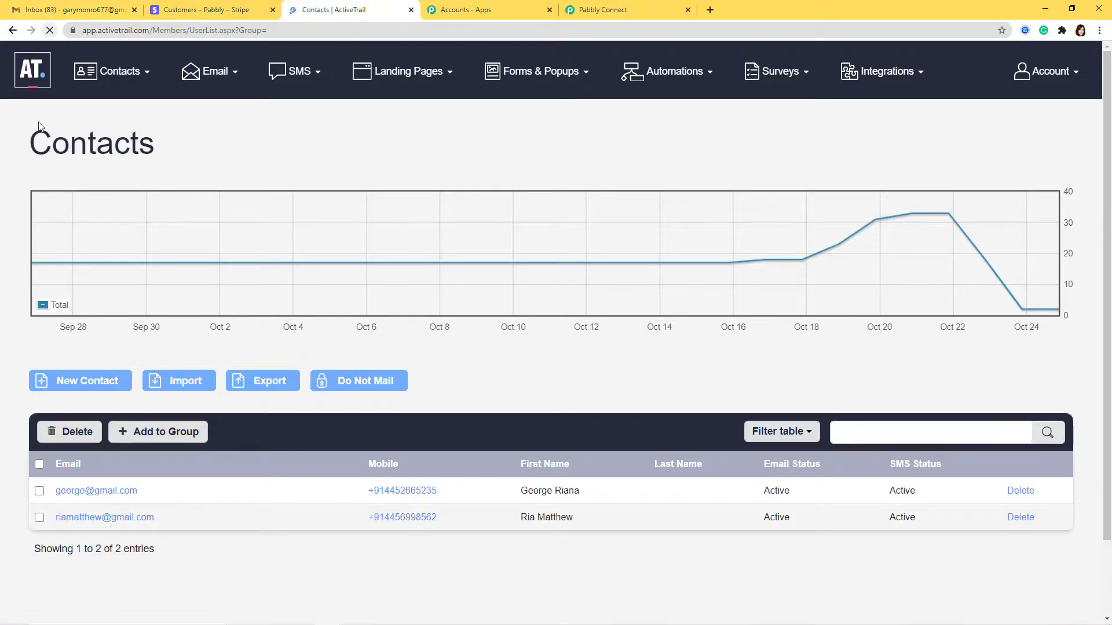